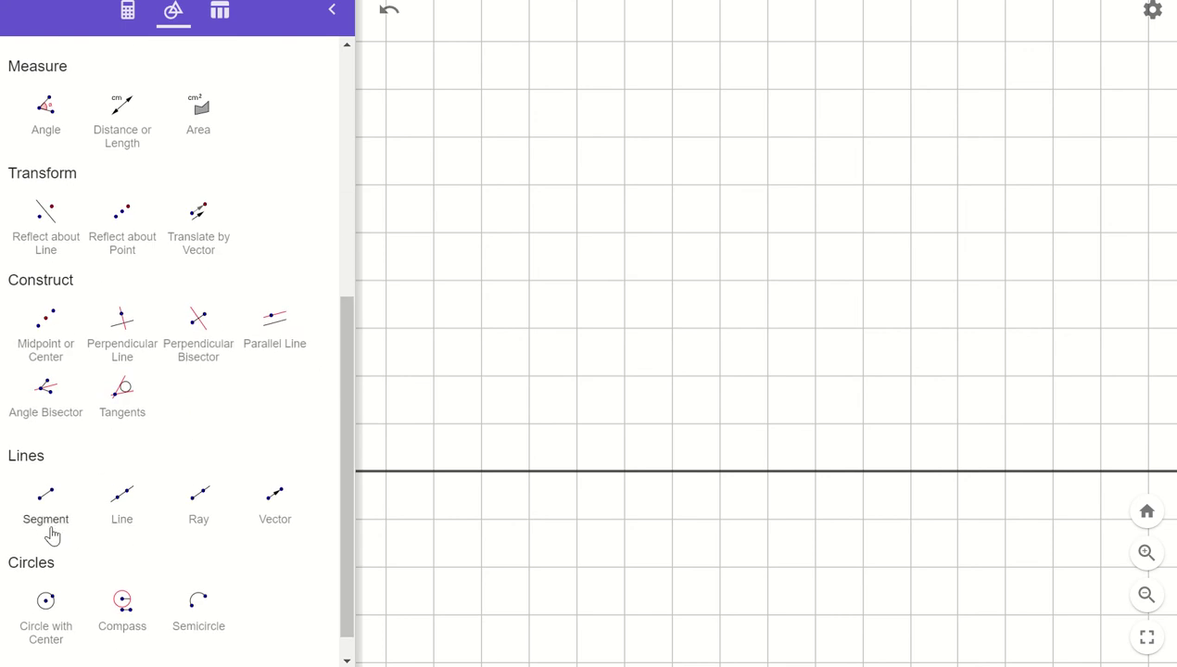
# Step: Draw a segment from (-5, -1) on the horizontal line up to the point (2, 4)
pyautogui.click(39, 497)
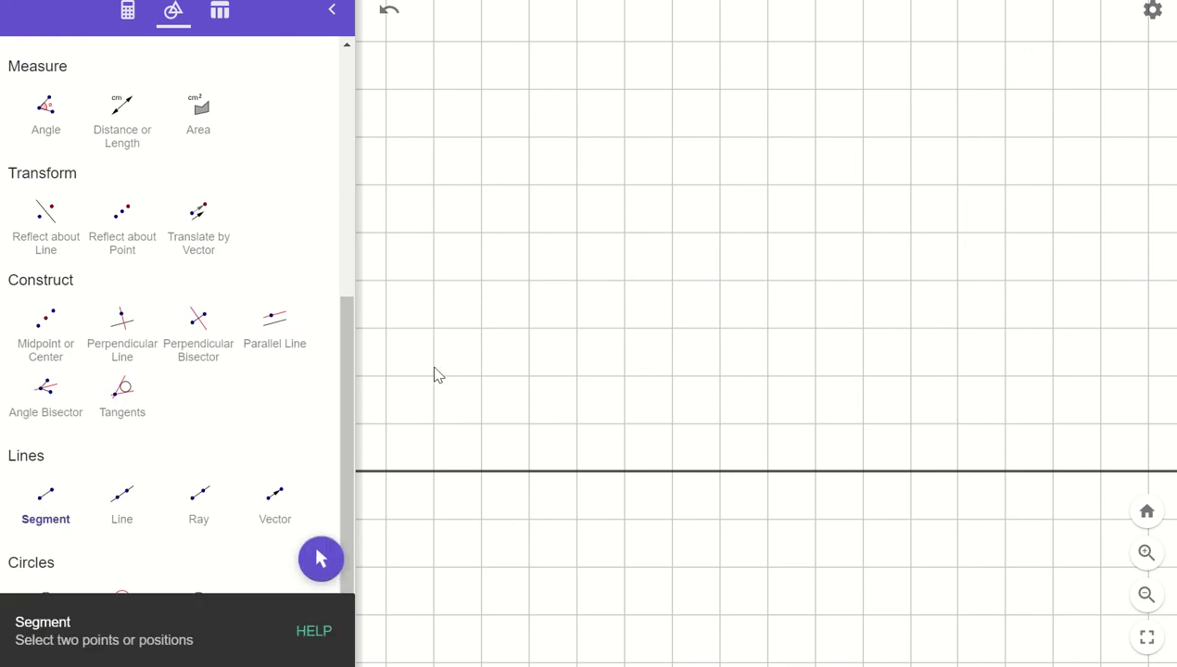
pyautogui.click(528, 471)
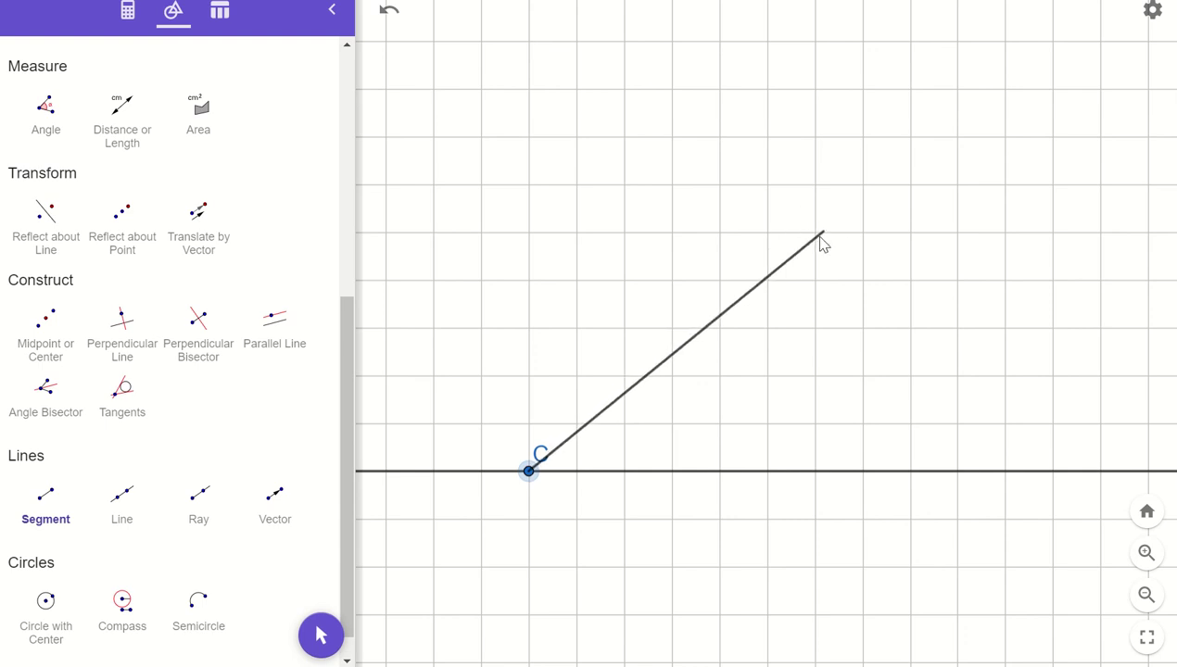
pyautogui.click(862, 232)
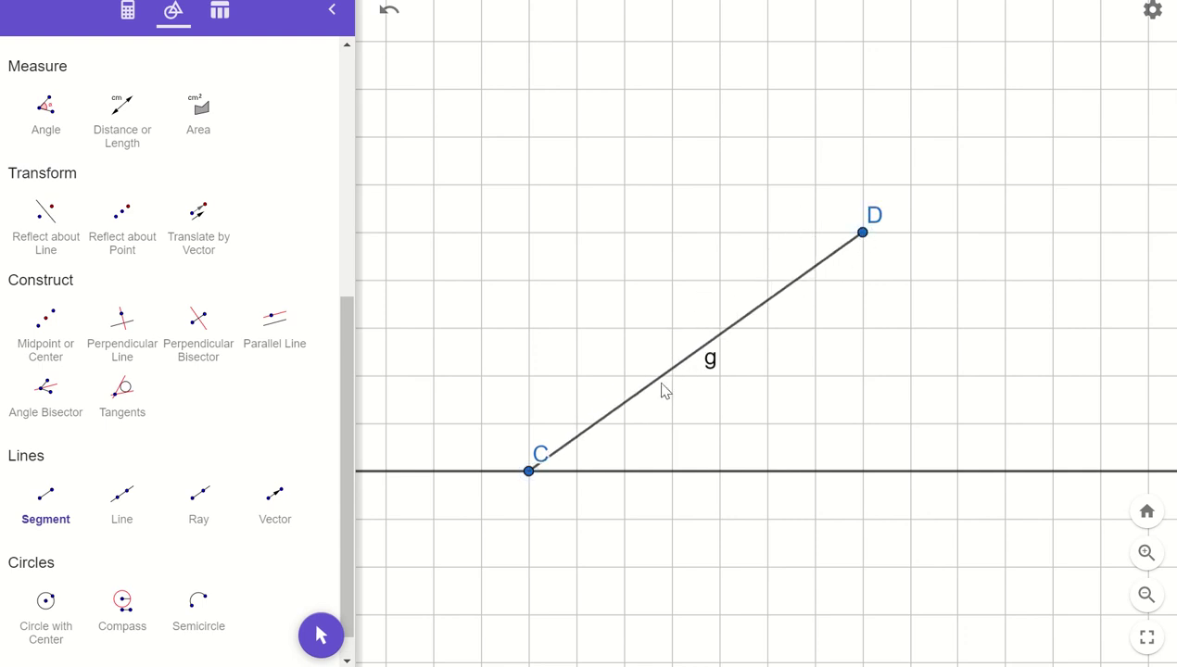
# Step: Set the label of segment CD to show its value instead of its name
pyautogui.rightClick(723, 344)
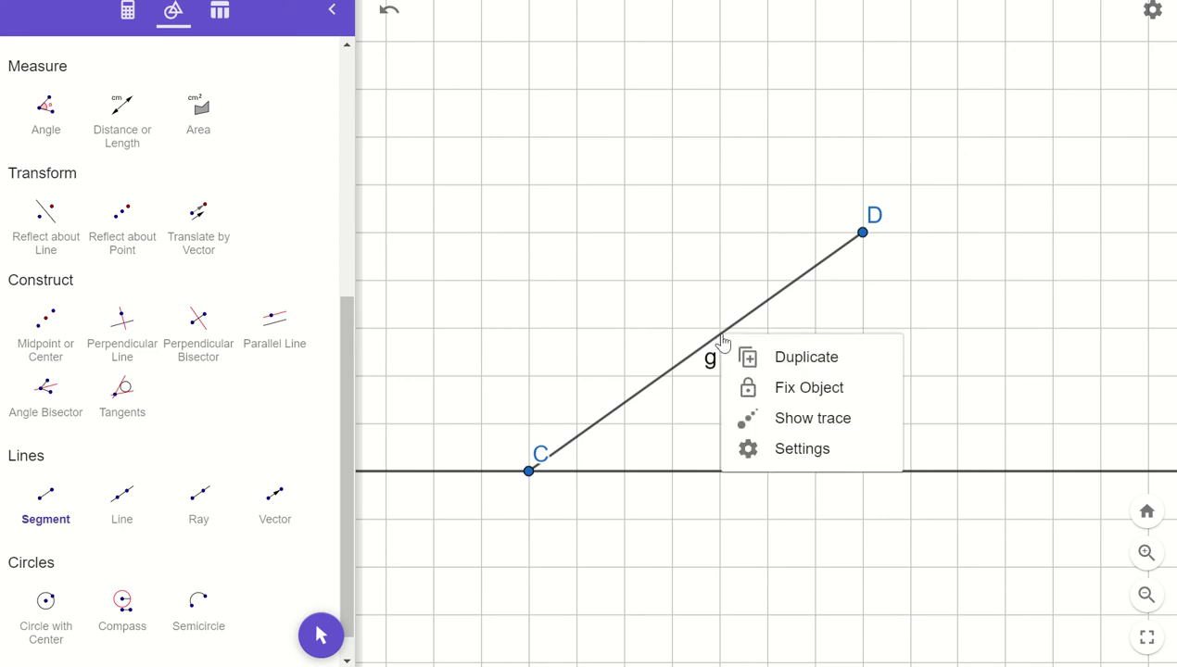
pyautogui.click(746, 453)
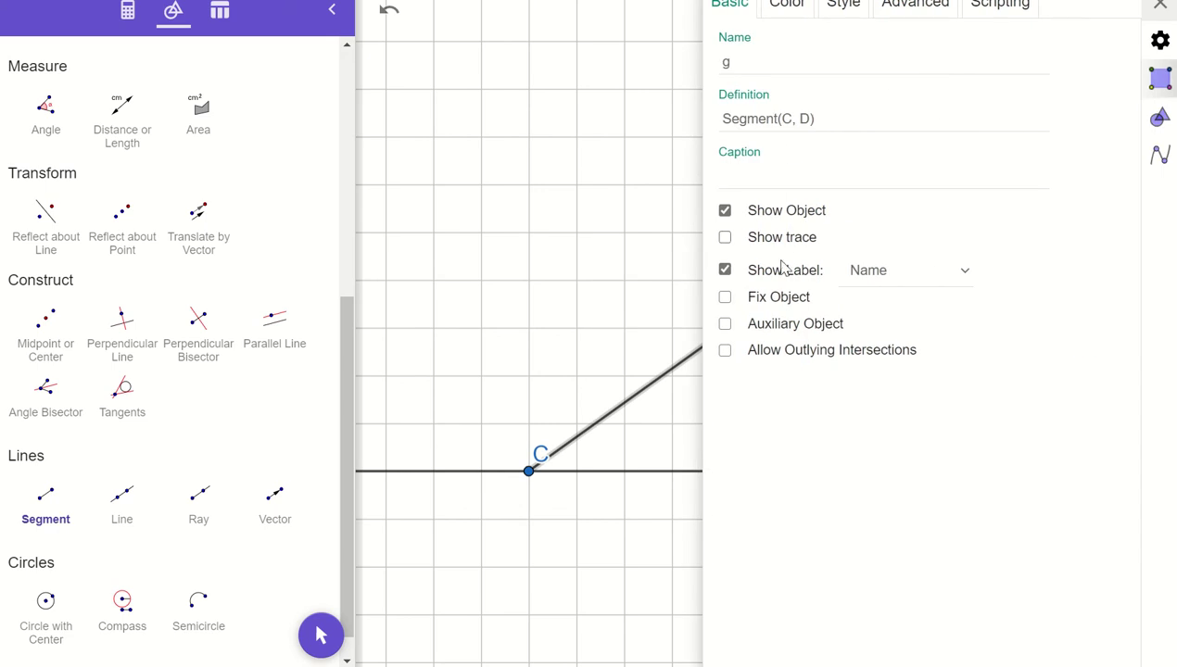
pyautogui.click(882, 281)
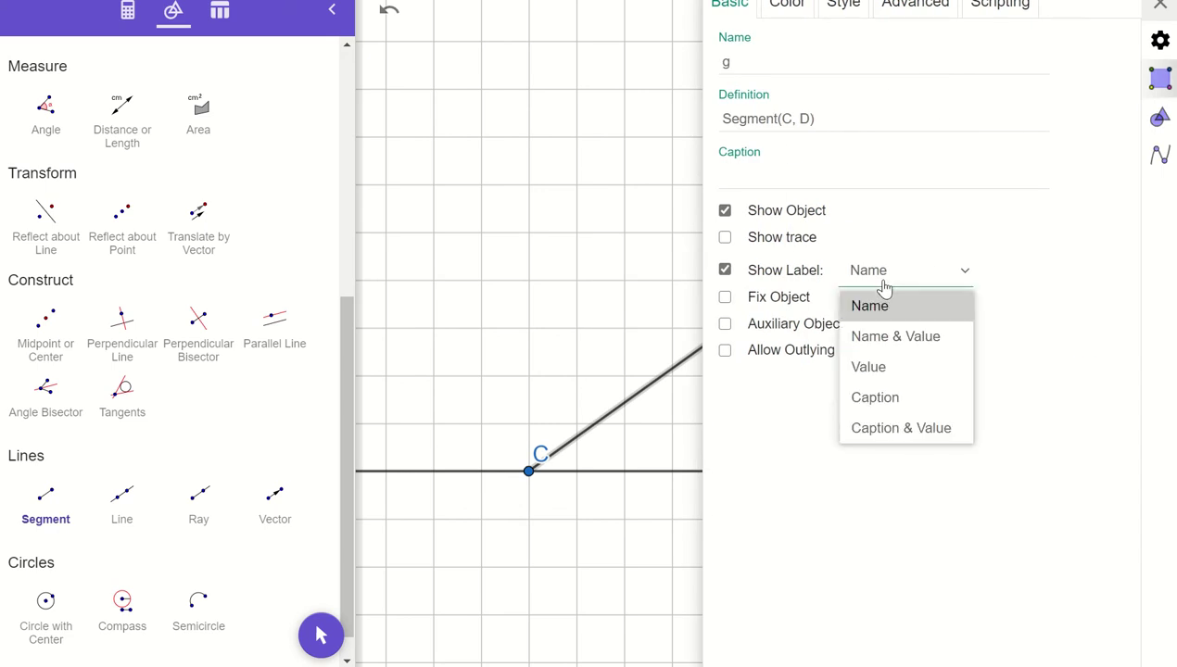
pyautogui.click(868, 367)
pyautogui.click(1159, 7)
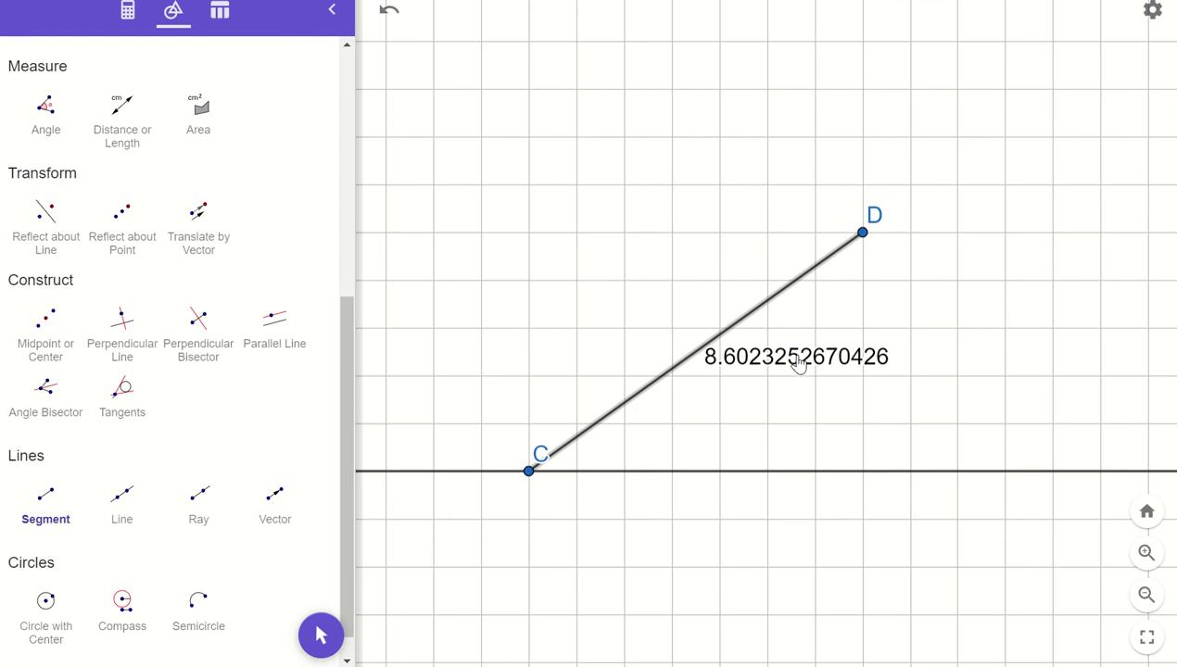
pyautogui.click(761, 305)
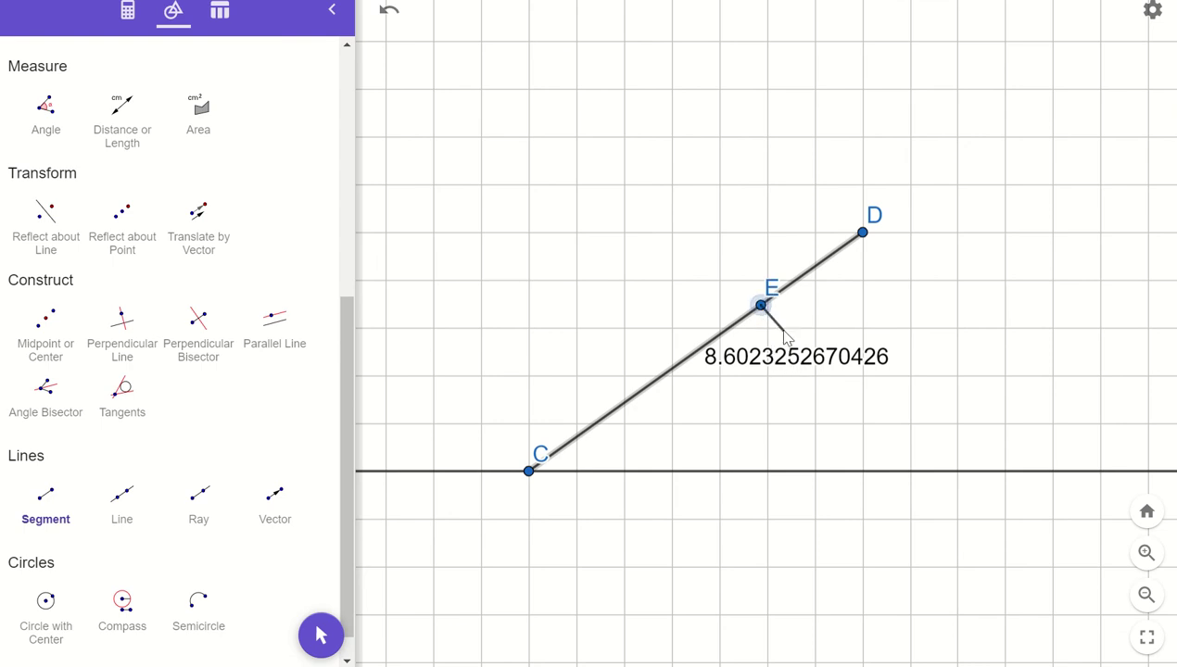
pyautogui.click(826, 310)
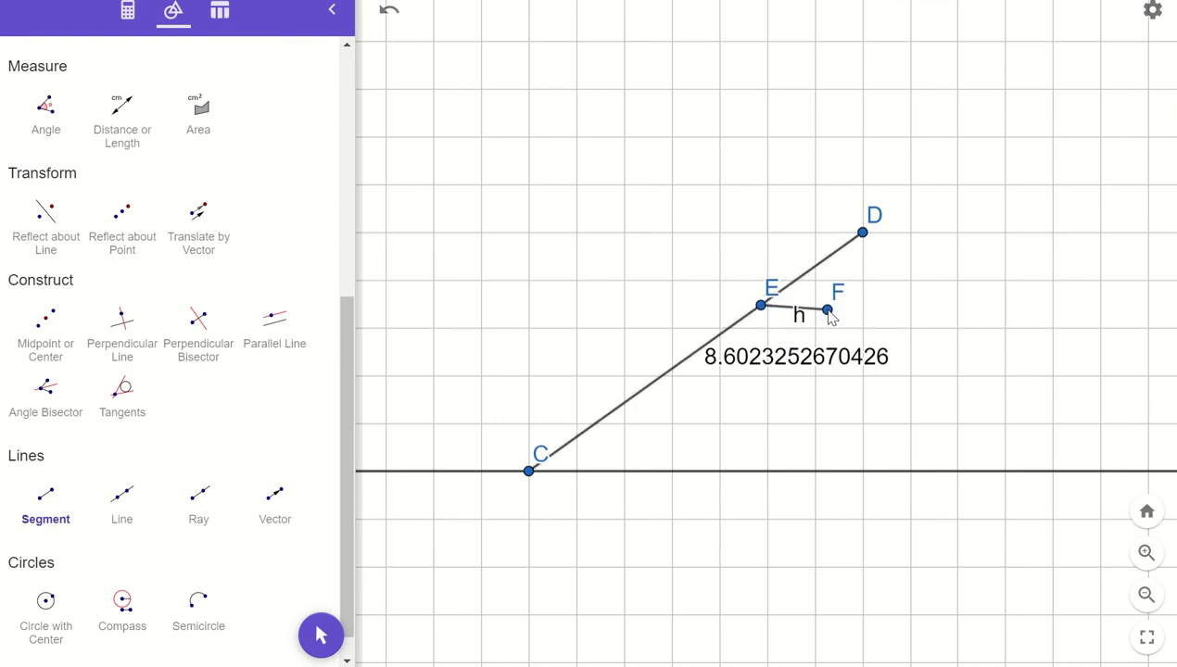
pyautogui.hotkey('ctrl', 'z')
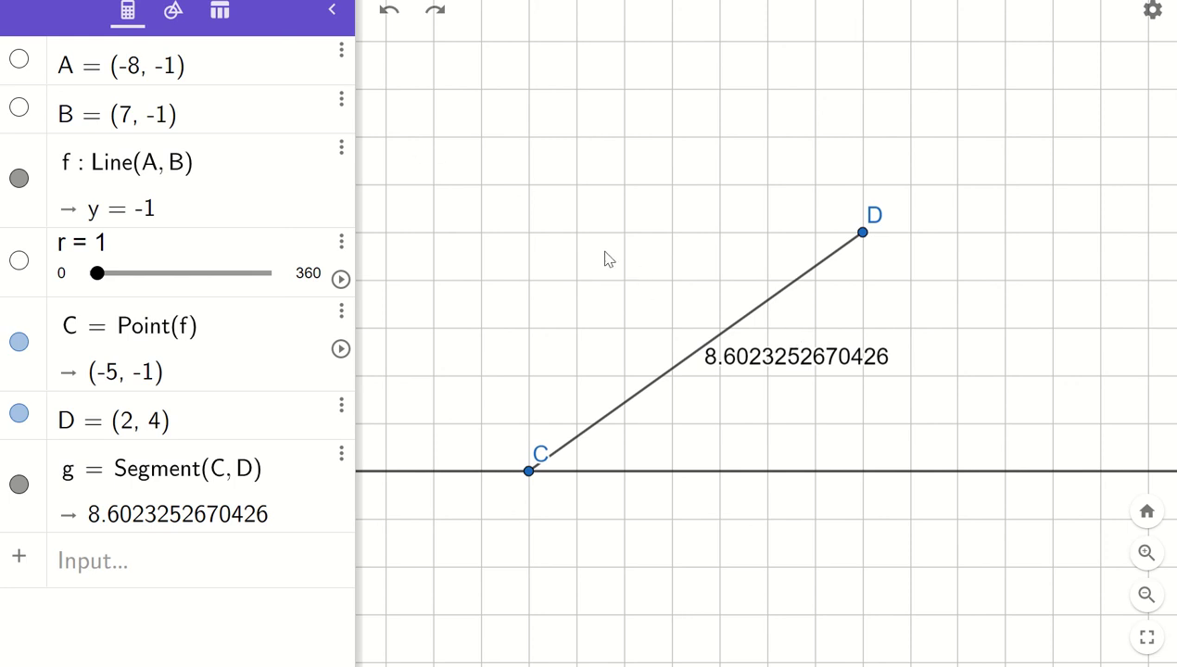
pyautogui.click(732, 325)
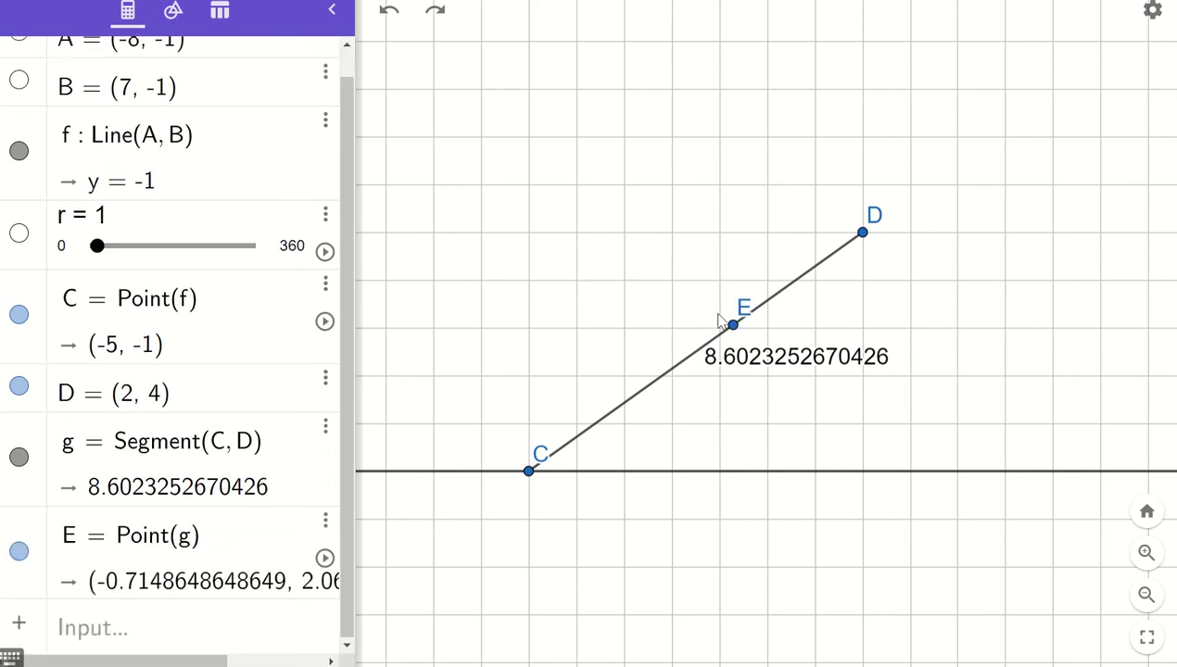
pyautogui.click(831, 311)
pyautogui.hotkey('ctrl', 'z')
pyautogui.hotkey('ctrl', 'z')
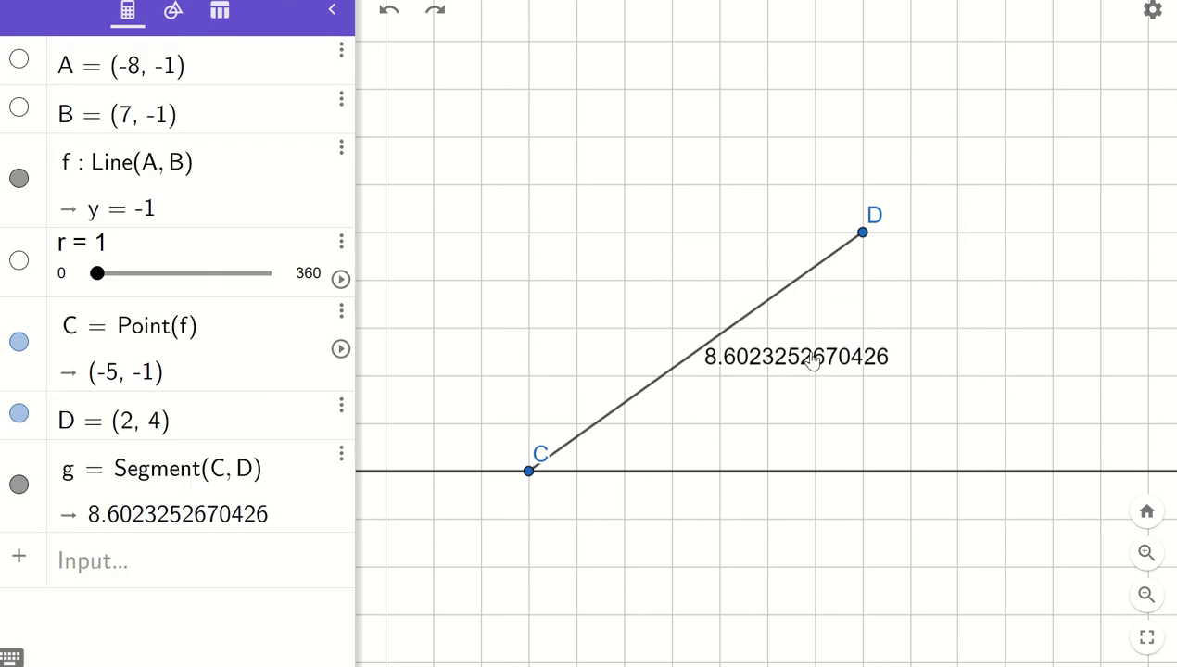
# Step: Move the length label of segment CD onto the segment, and draw a segment from D down to (7, -1) on the horizontal line
pyautogui.moveTo(815, 368); pyautogui.dragTo(607, 346)
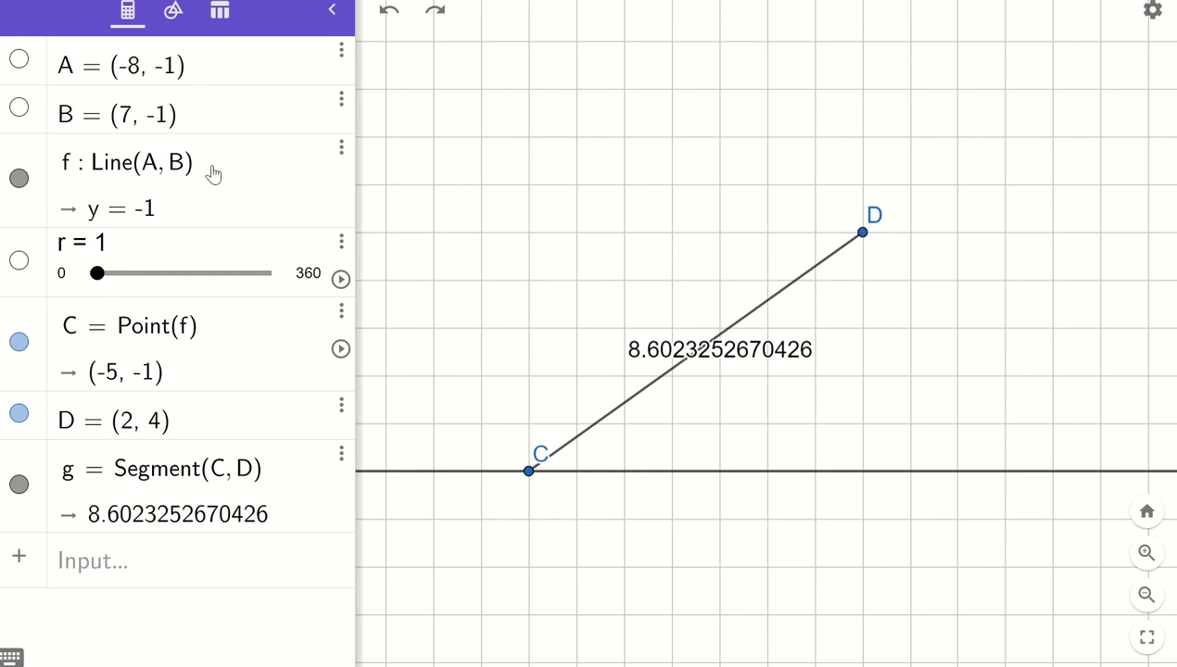
pyautogui.click(172, 11)
pyautogui.scroll(-5, 153, 320)
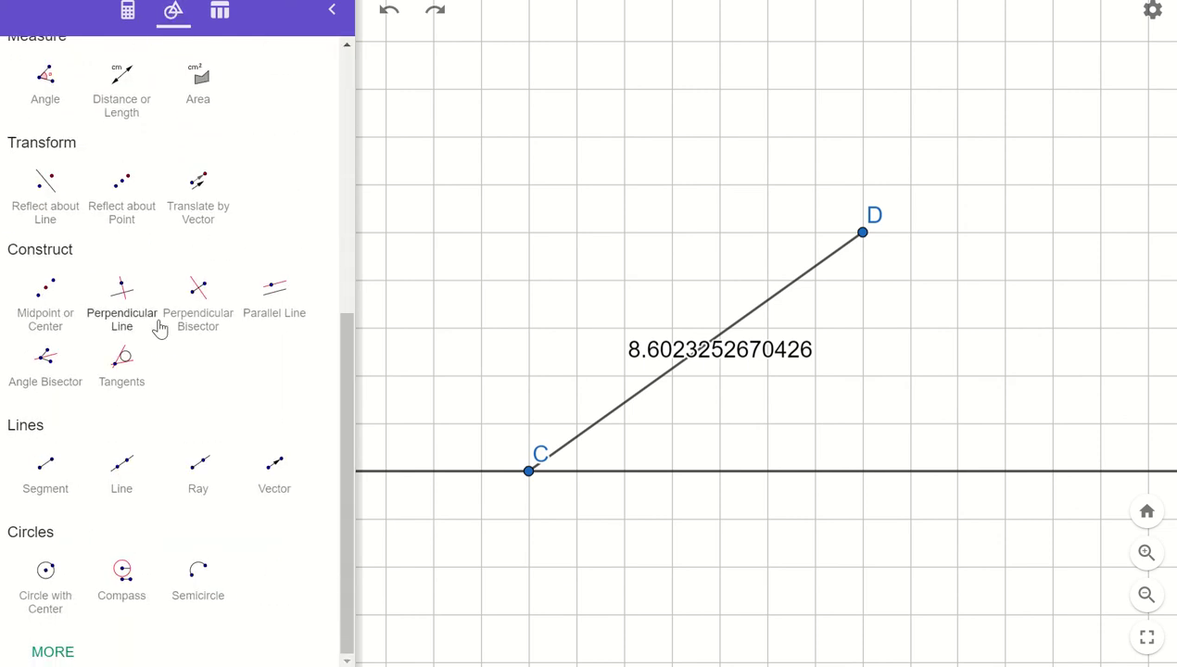
pyautogui.click(44, 468)
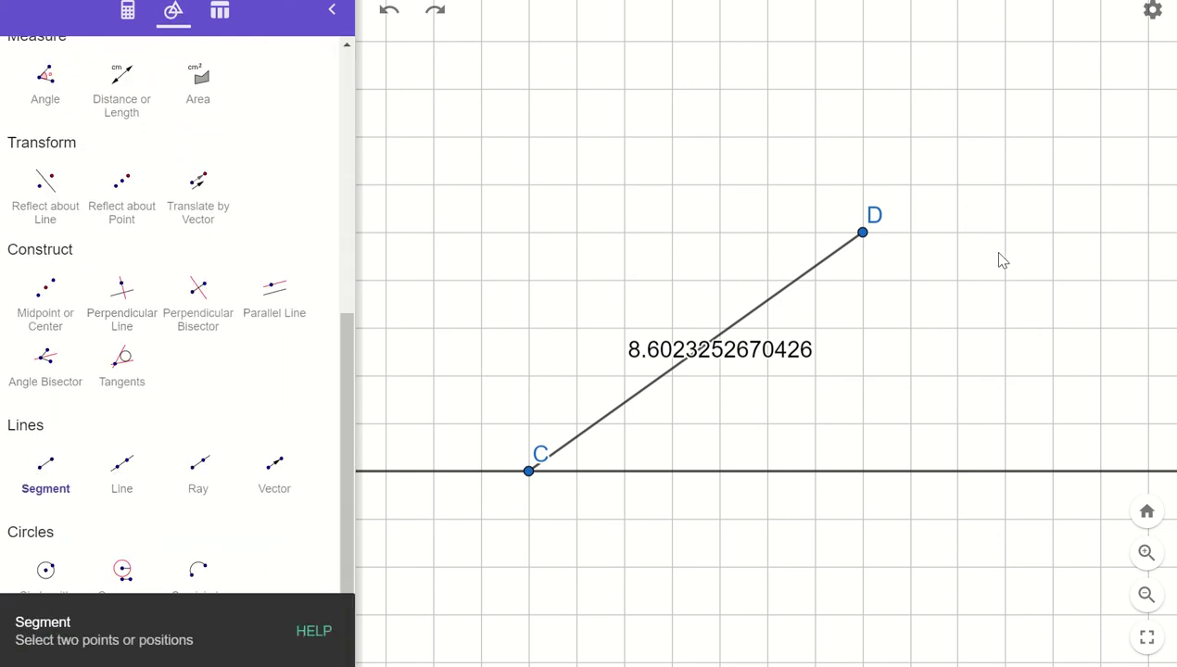
pyautogui.click(865, 235)
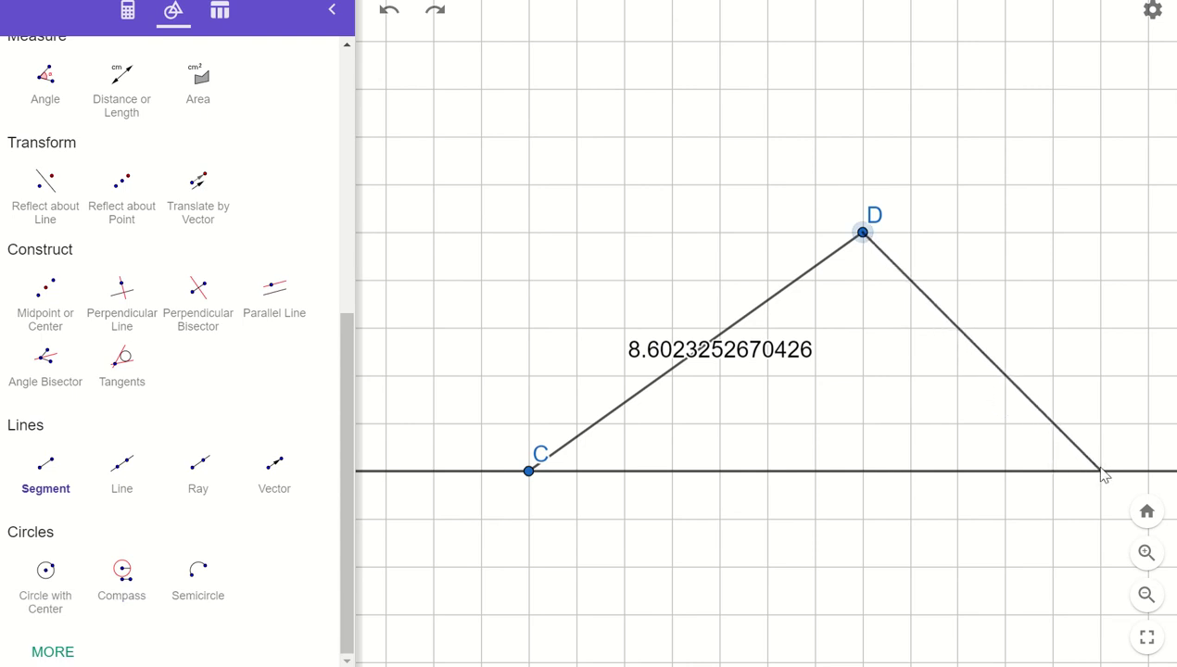
pyautogui.click(1100, 471)
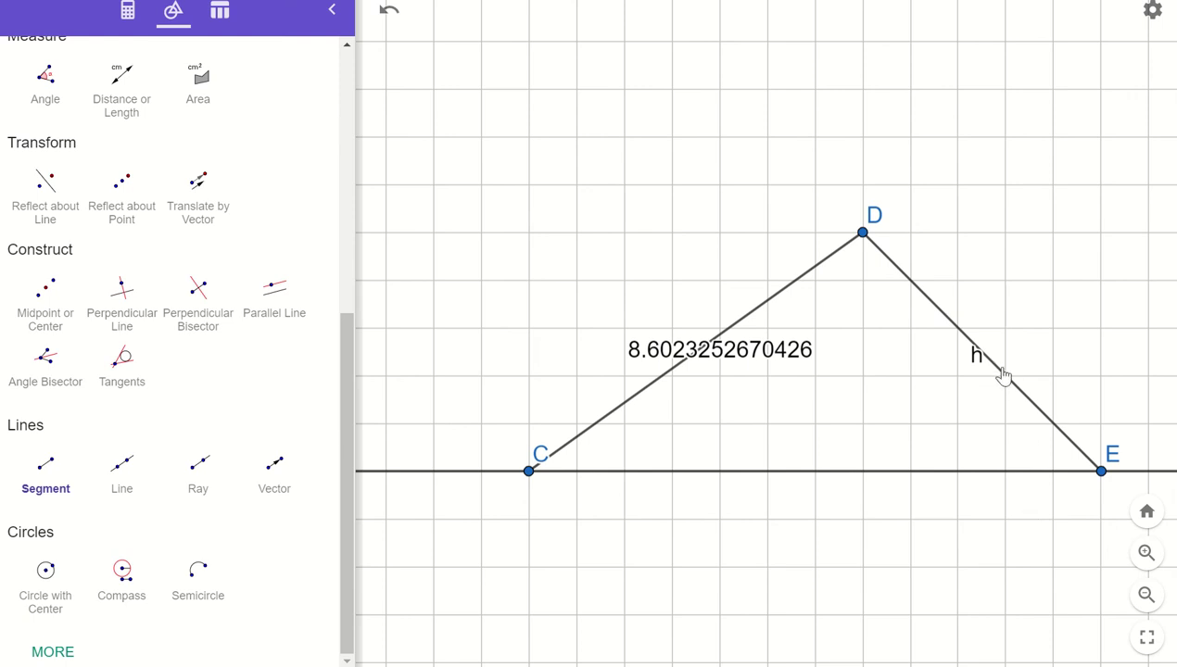
# Step: Move point E along the horizontal line to (5, -1)
pyautogui.click(1099, 474)
pyautogui.press('Escape')
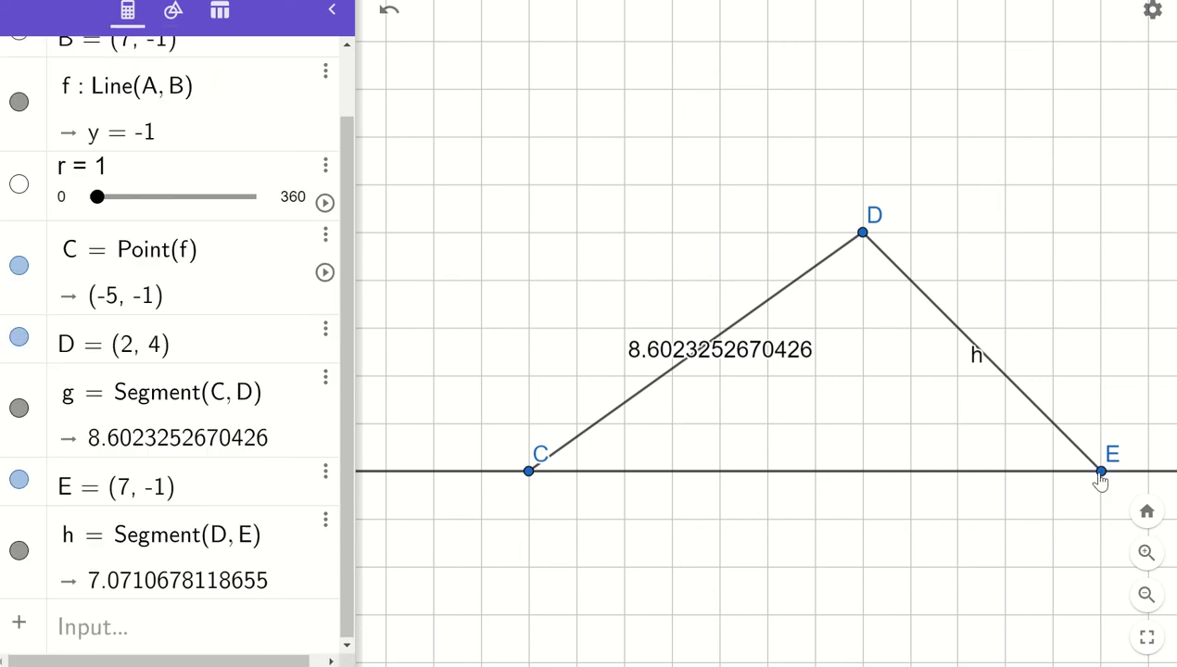
pyautogui.moveTo(1100, 473); pyautogui.dragTo(1005, 476)
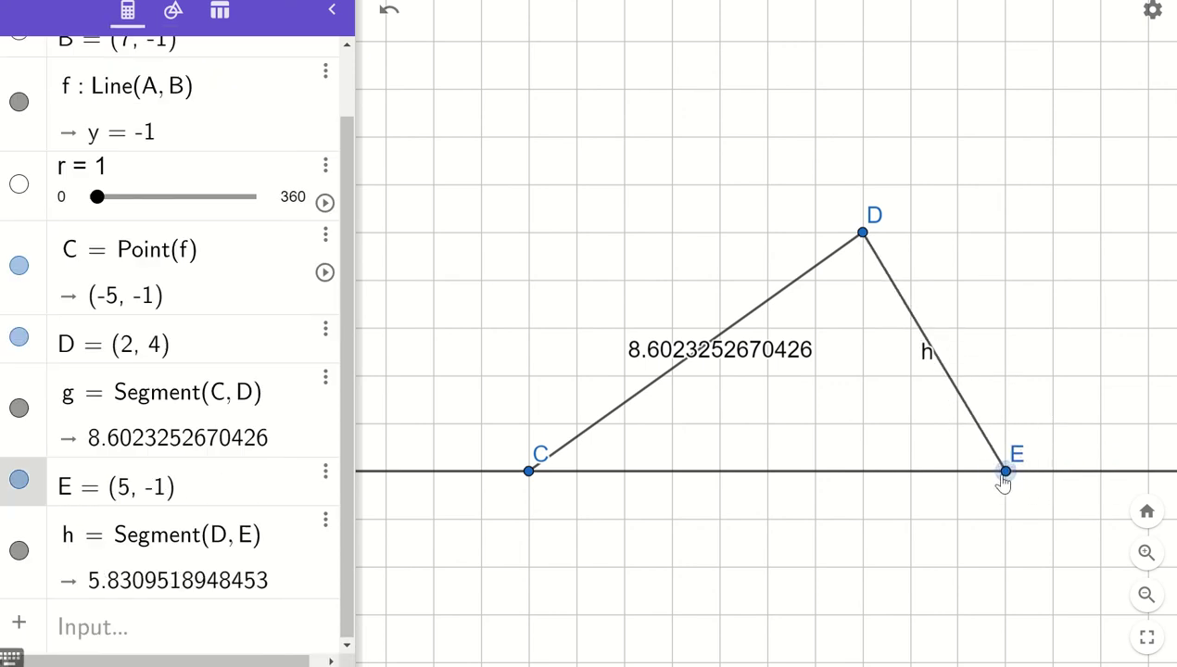
# Step: Set the label of segment DE to show its value instead of its name
pyautogui.rightClick(961, 407)
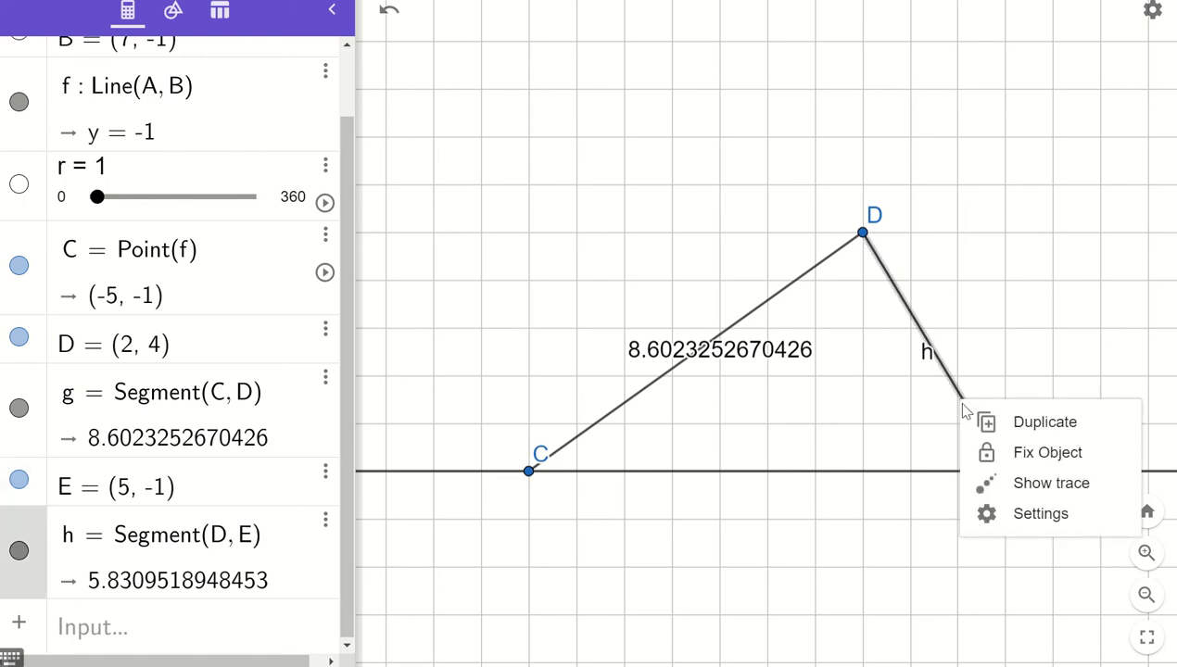
pyautogui.click(1026, 515)
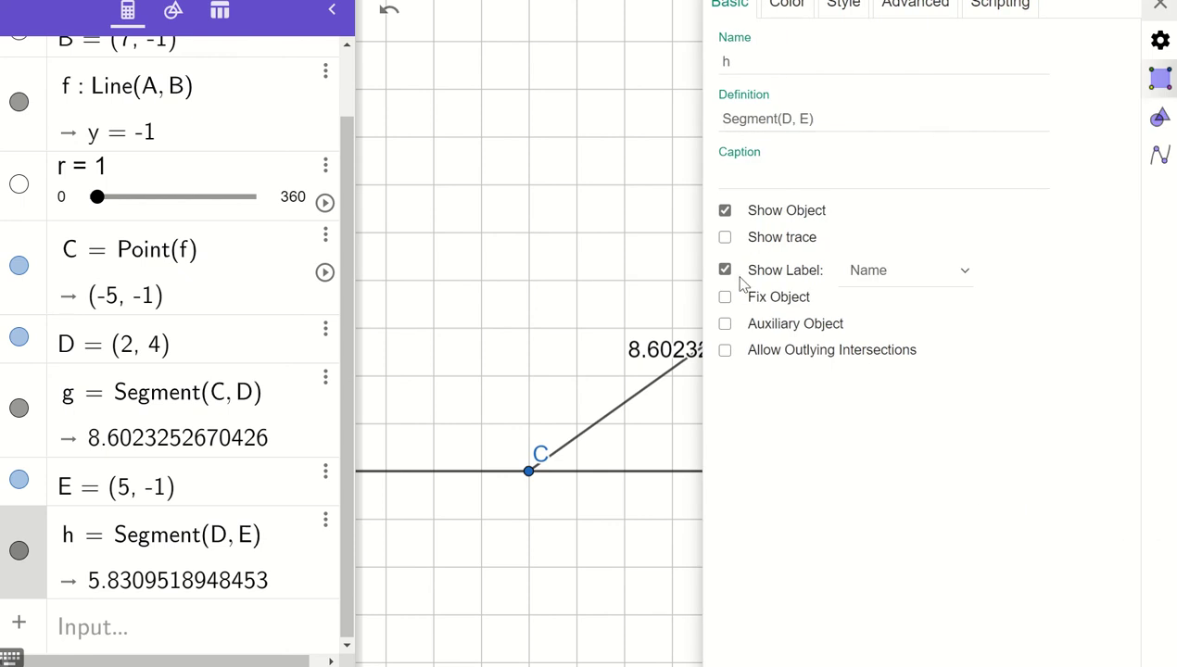
pyautogui.click(854, 276)
pyautogui.click(867, 366)
pyautogui.click(1161, 7)
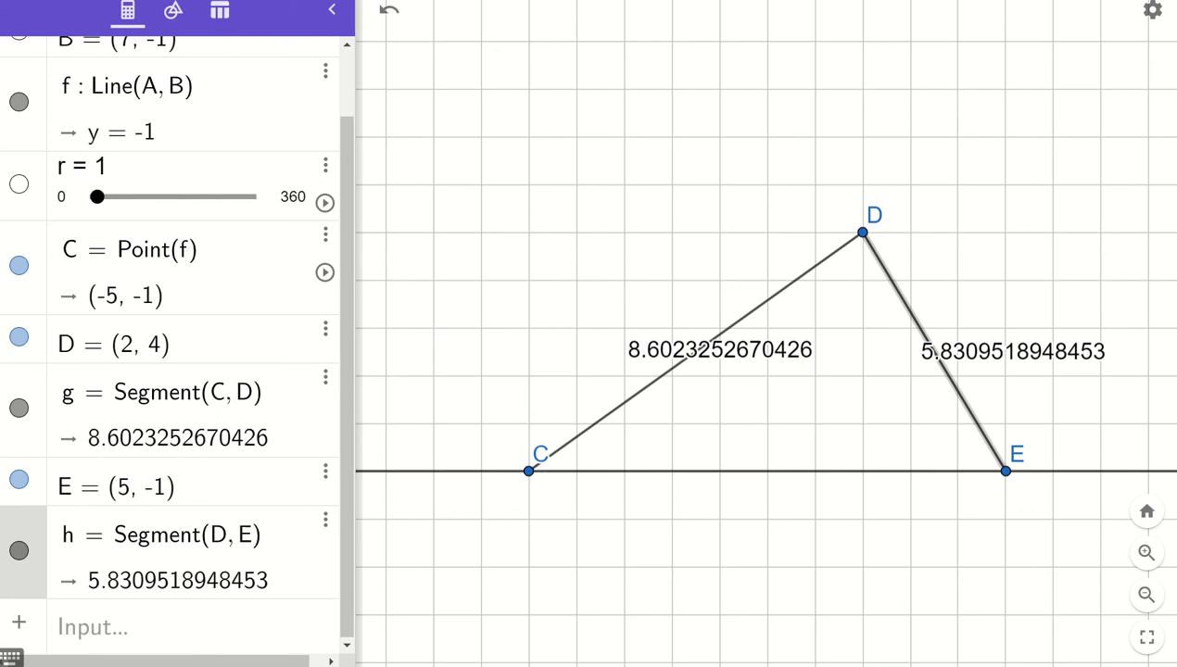
# Step: Measure the angle at vertex C between points E and D with the Angle tool
pyautogui.click(172, 10)
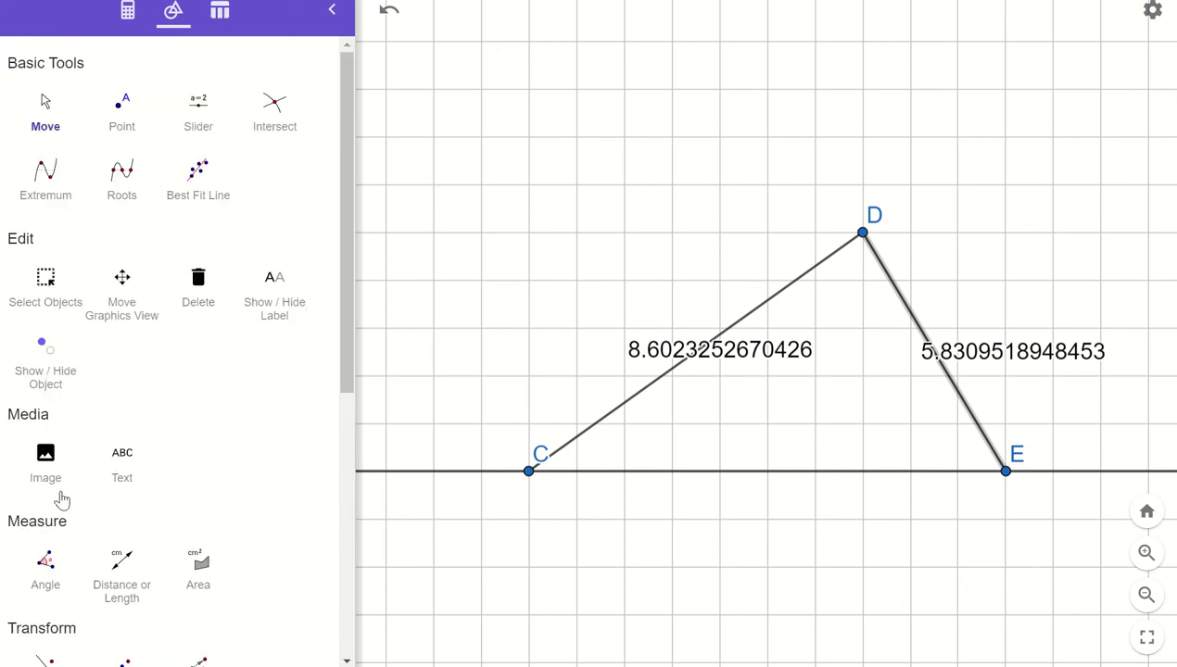
pyautogui.scroll(-1, 111, 463)
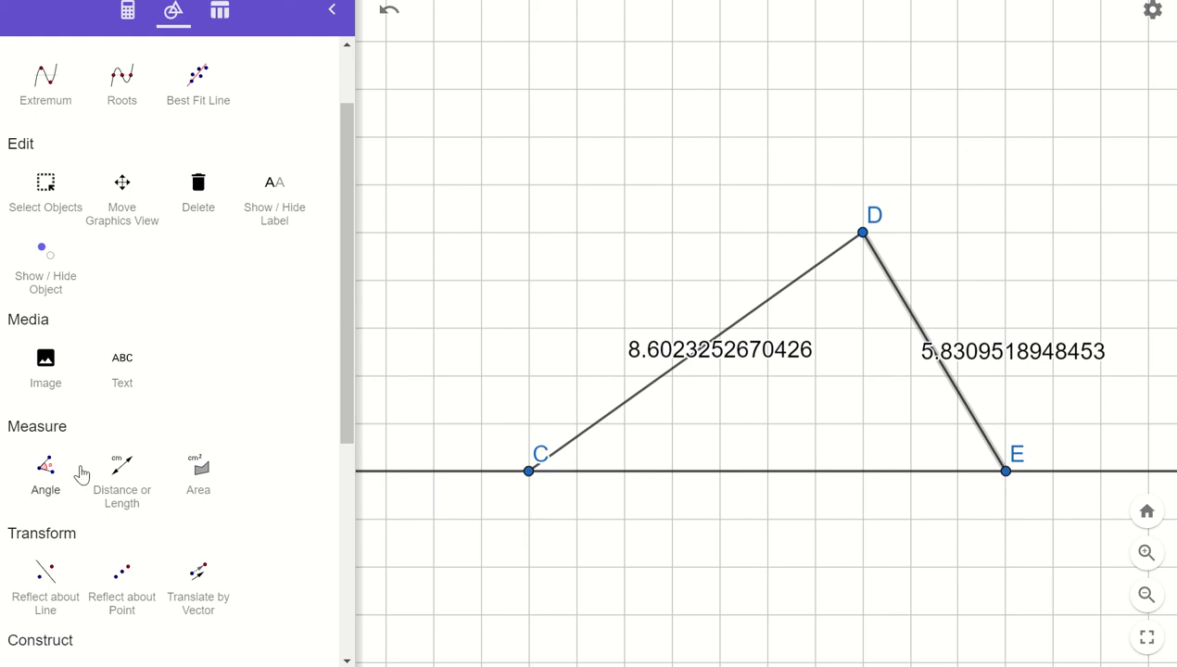
pyautogui.click(52, 488)
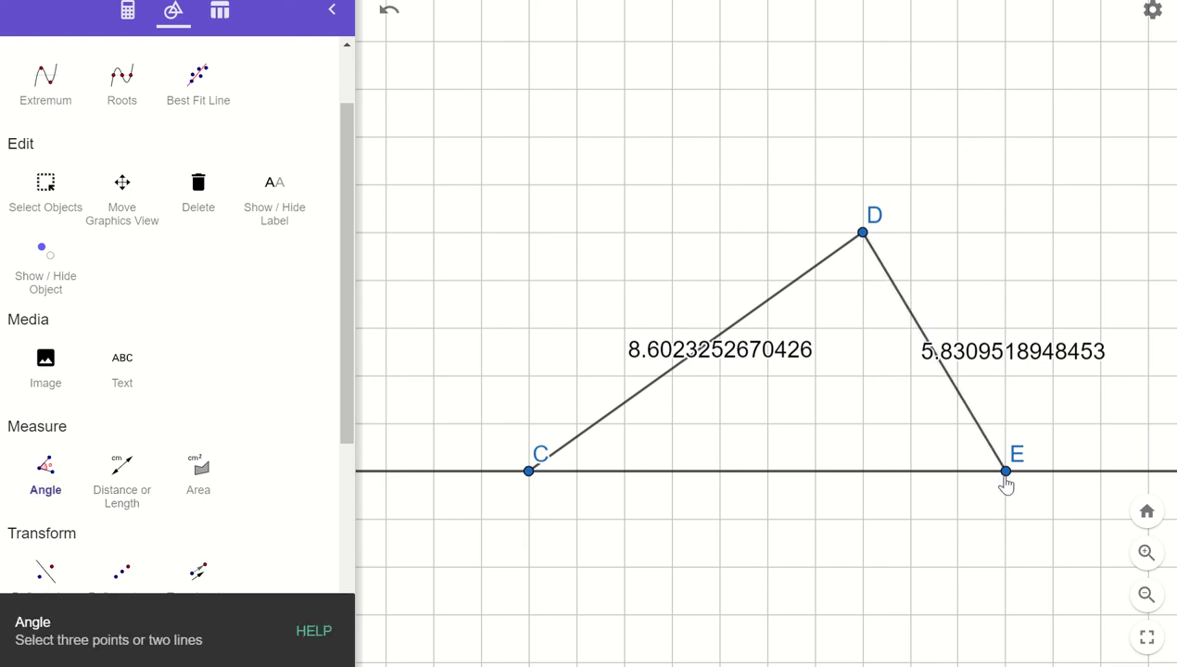
pyautogui.click(1005, 474)
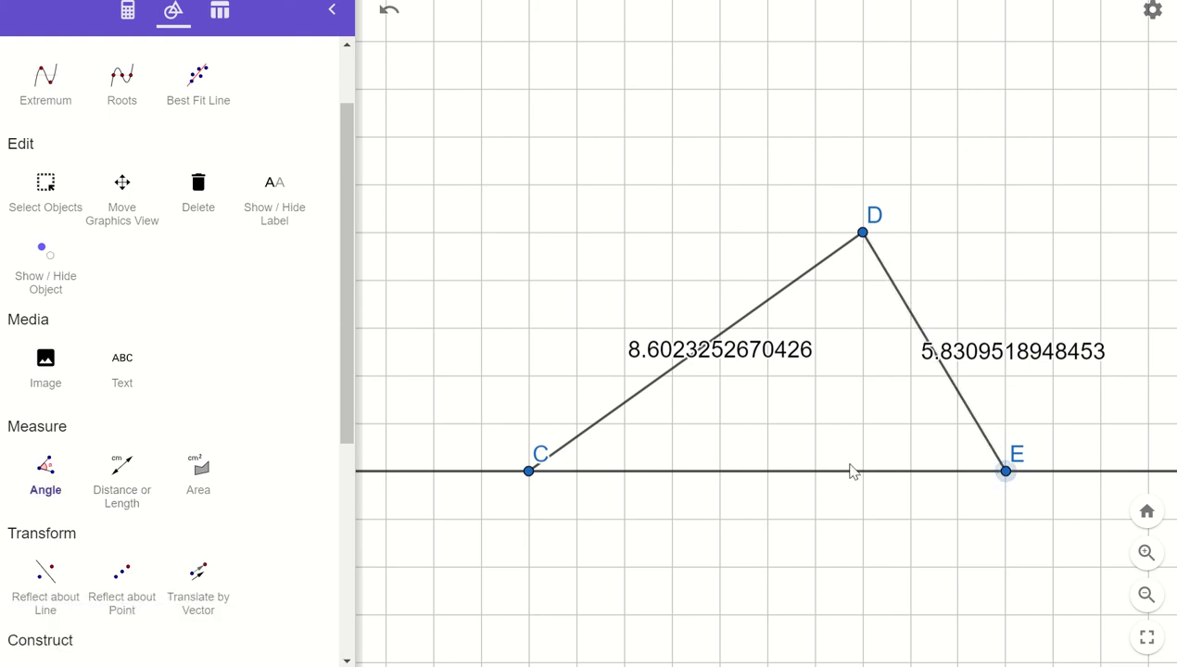
pyautogui.click(531, 472)
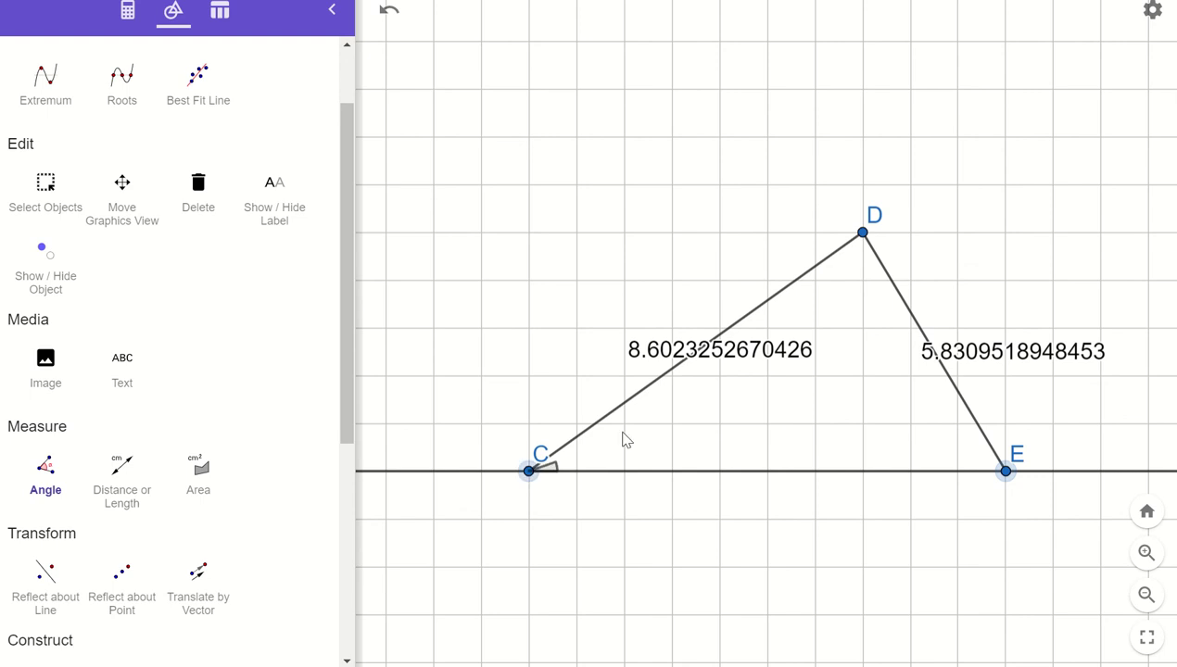
pyautogui.click(863, 233)
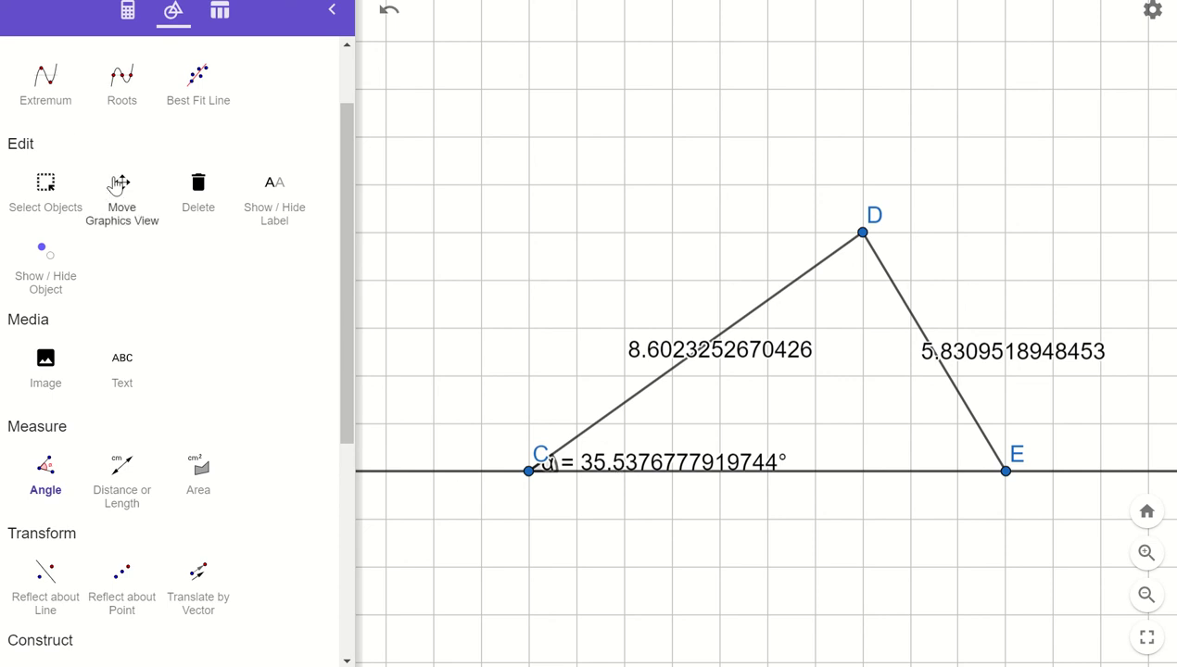
# Step: Reposition the angle label below the horizontal line and shift the length label of segment CD slightly upward
pyautogui.press('Escape')
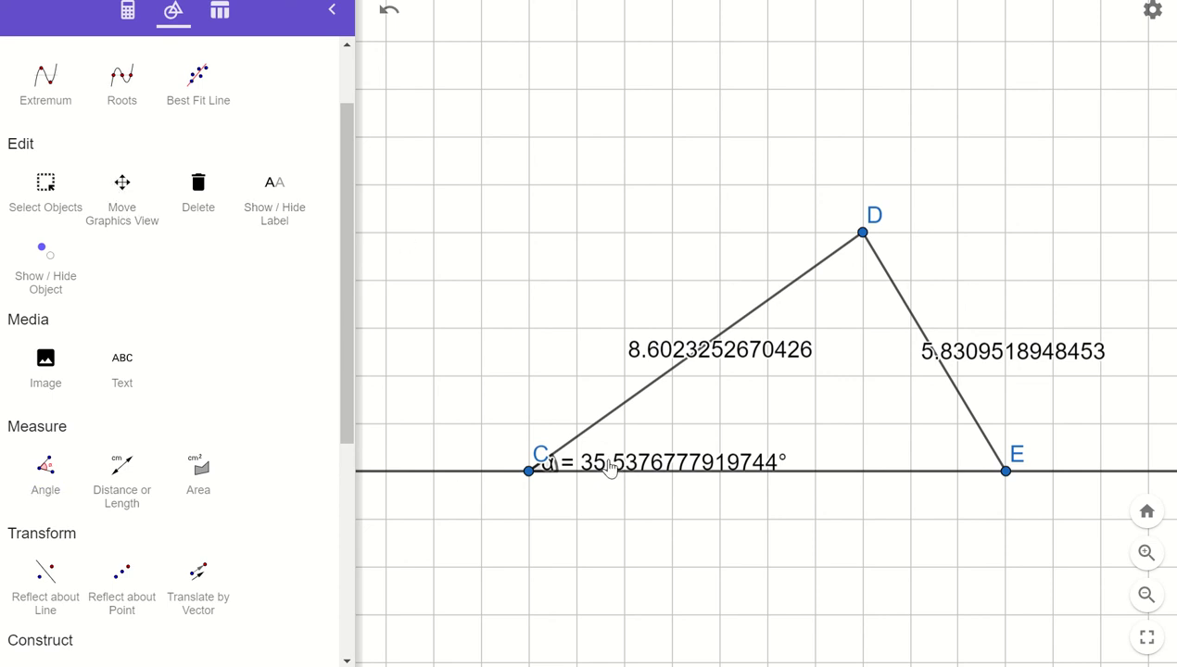
pyautogui.moveTo(610, 468); pyautogui.dragTo(507, 515)
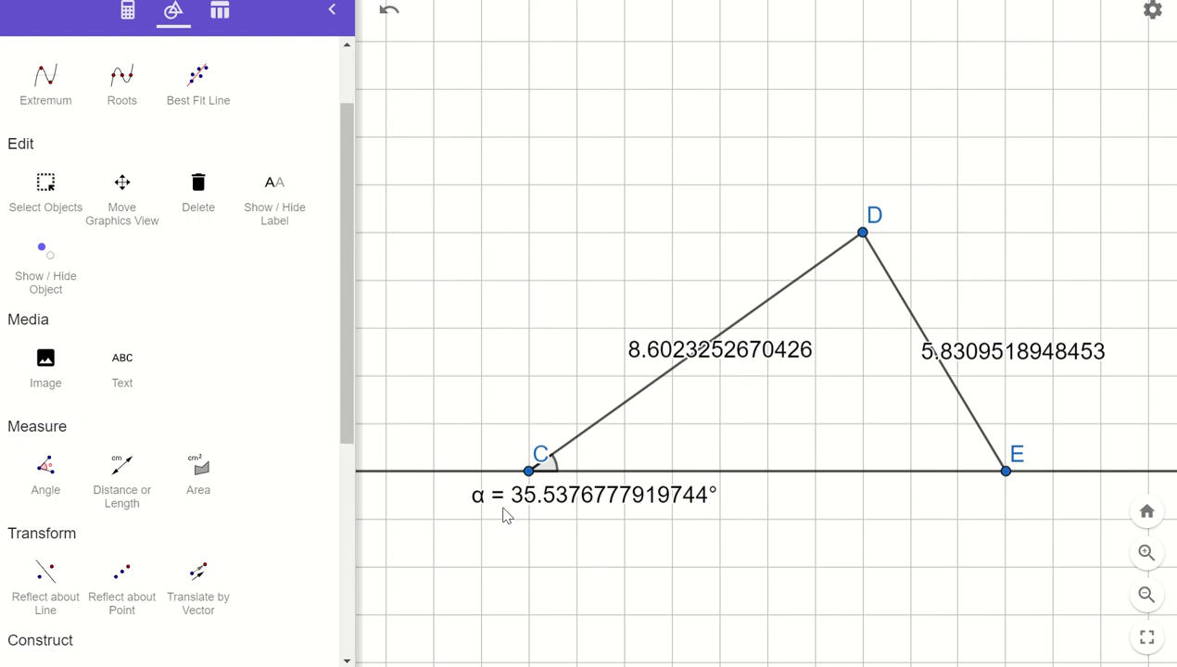
pyautogui.moveTo(743, 359); pyautogui.dragTo(727, 315)
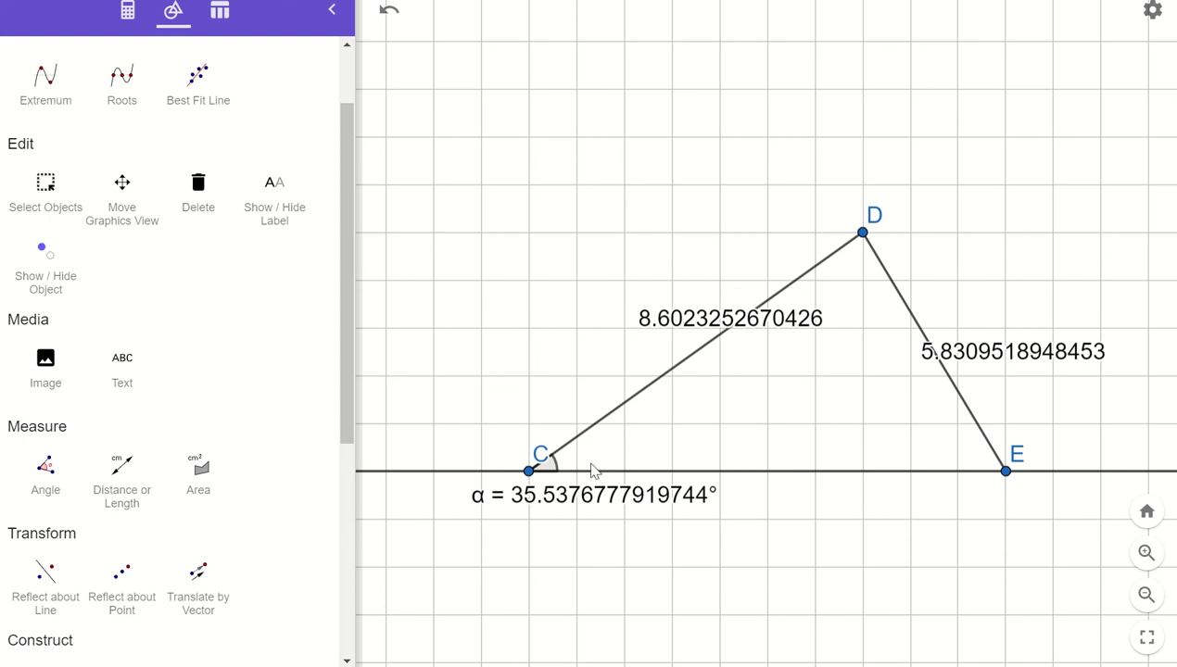
pyautogui.click(128, 11)
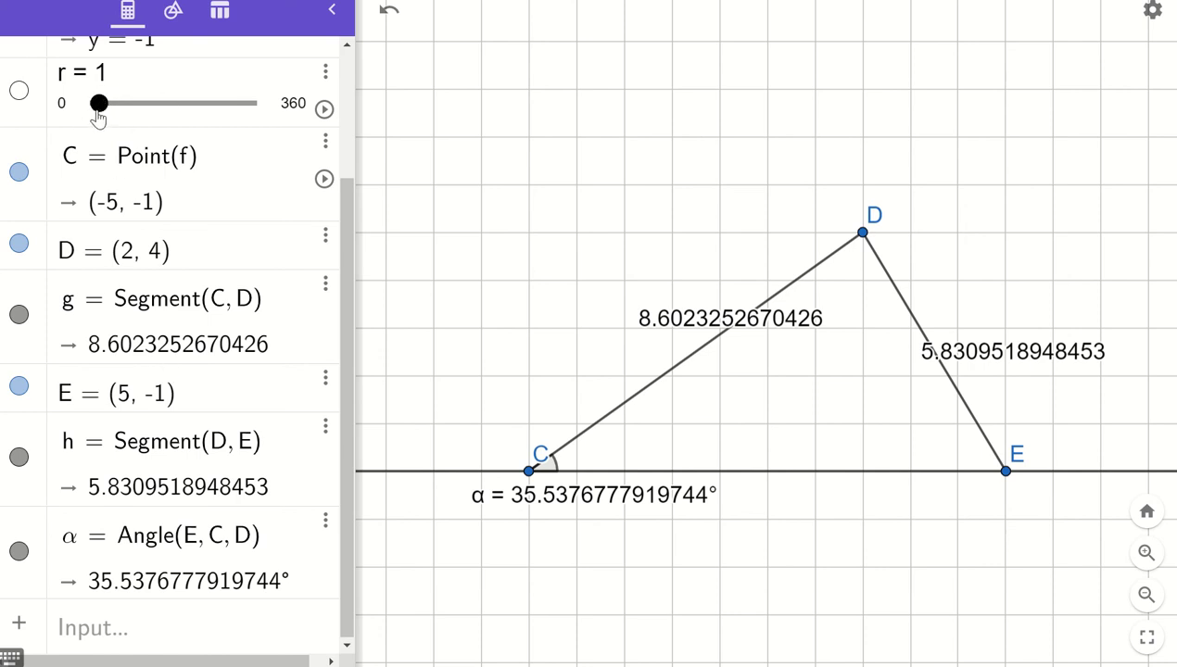
pyautogui.click(172, 17)
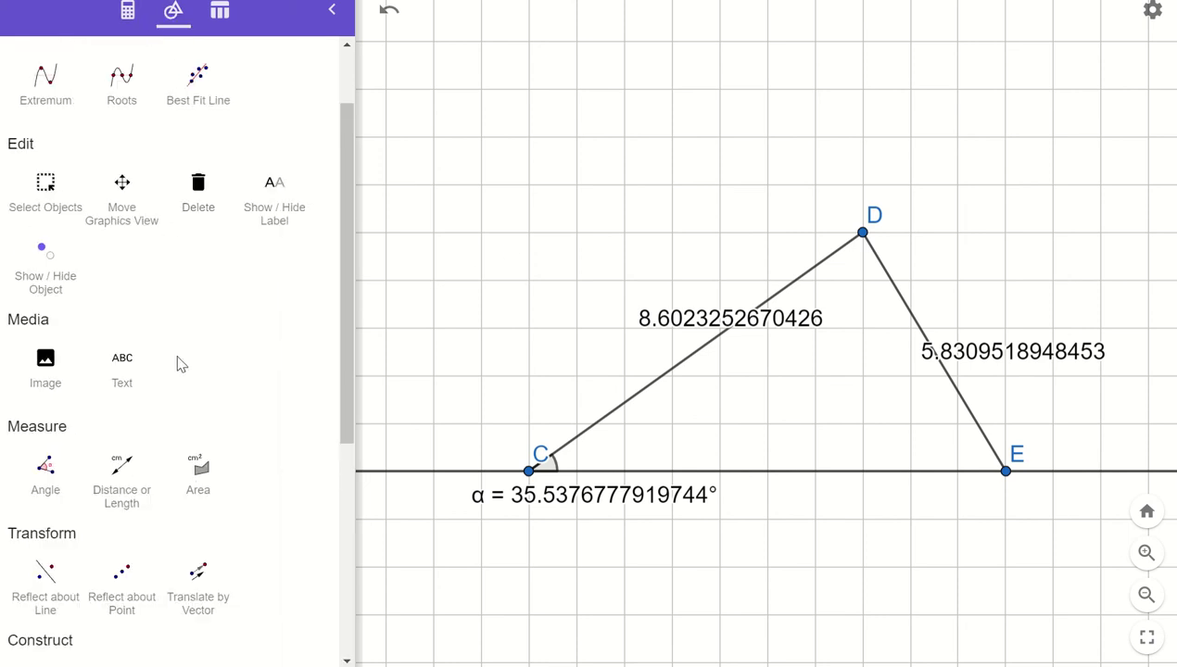
pyautogui.scroll(1, 172, 348)
pyautogui.scroll(-5, 171, 338)
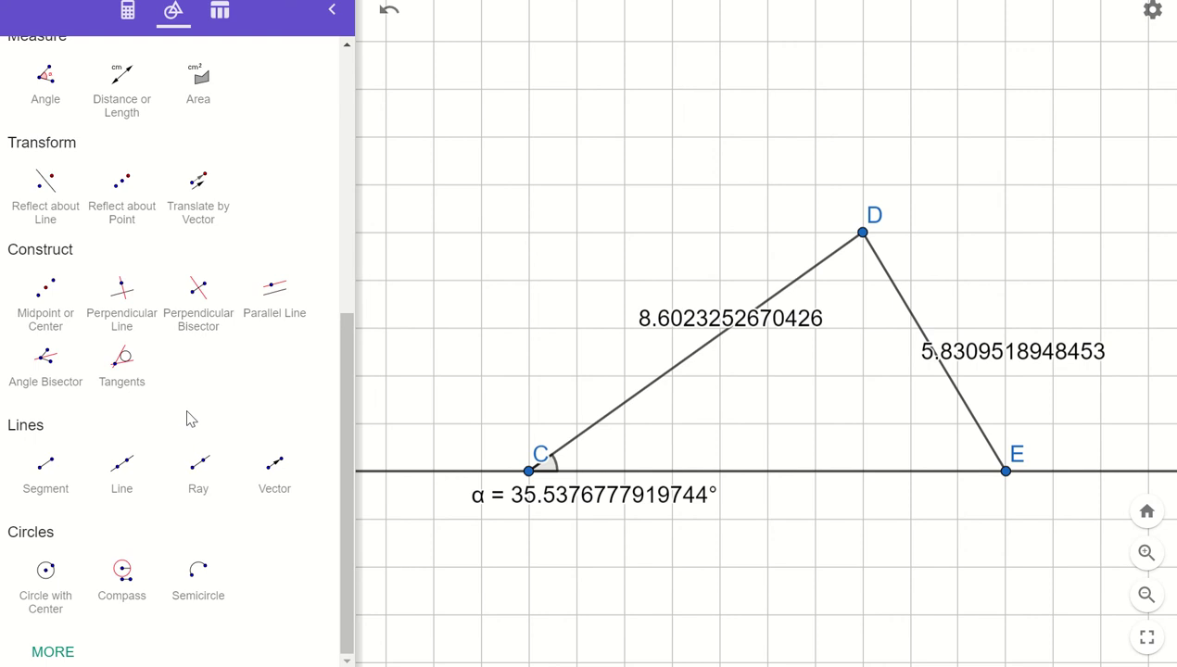
pyautogui.scroll(2, 186, 419)
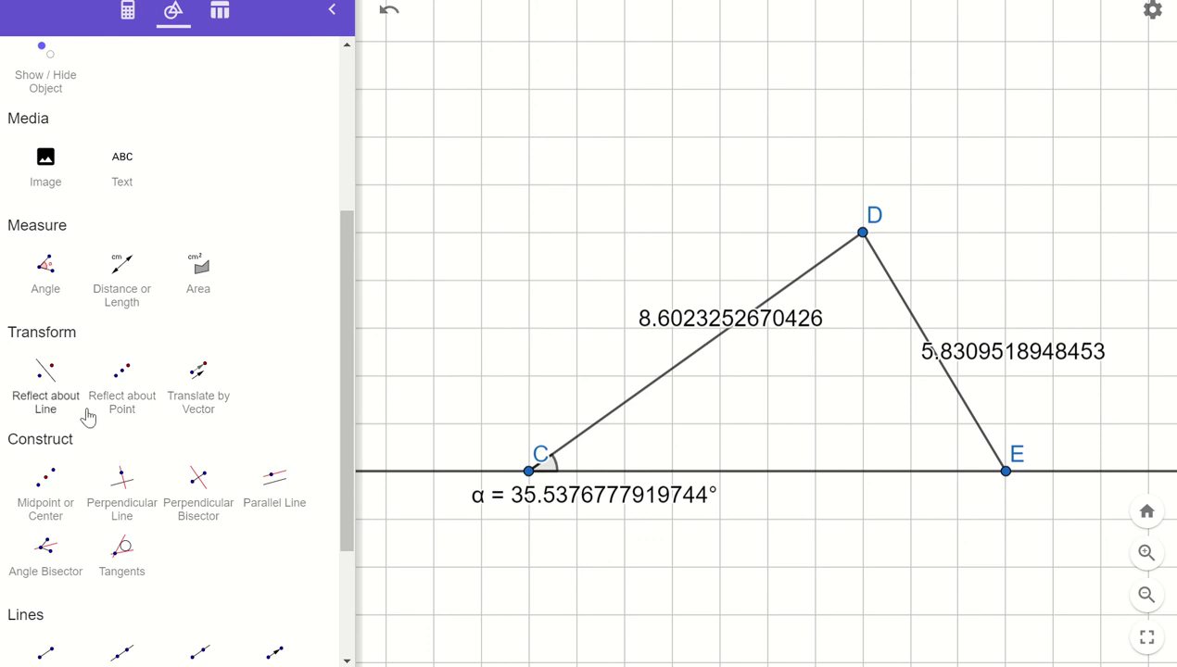
# Step: Rotate segment DE around point D counterclockwise by the angle r° using the extended tool set
pyautogui.scroll(-2, 173, 385)
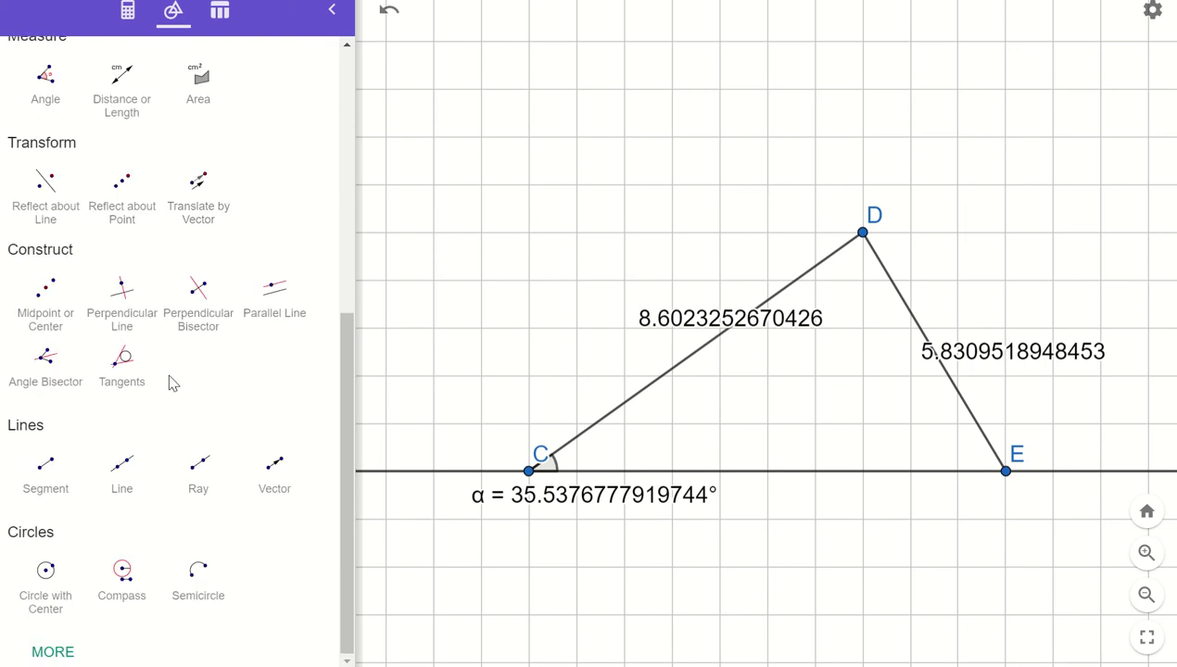
pyautogui.click(51, 648)
pyautogui.scroll(-7, 228, 339)
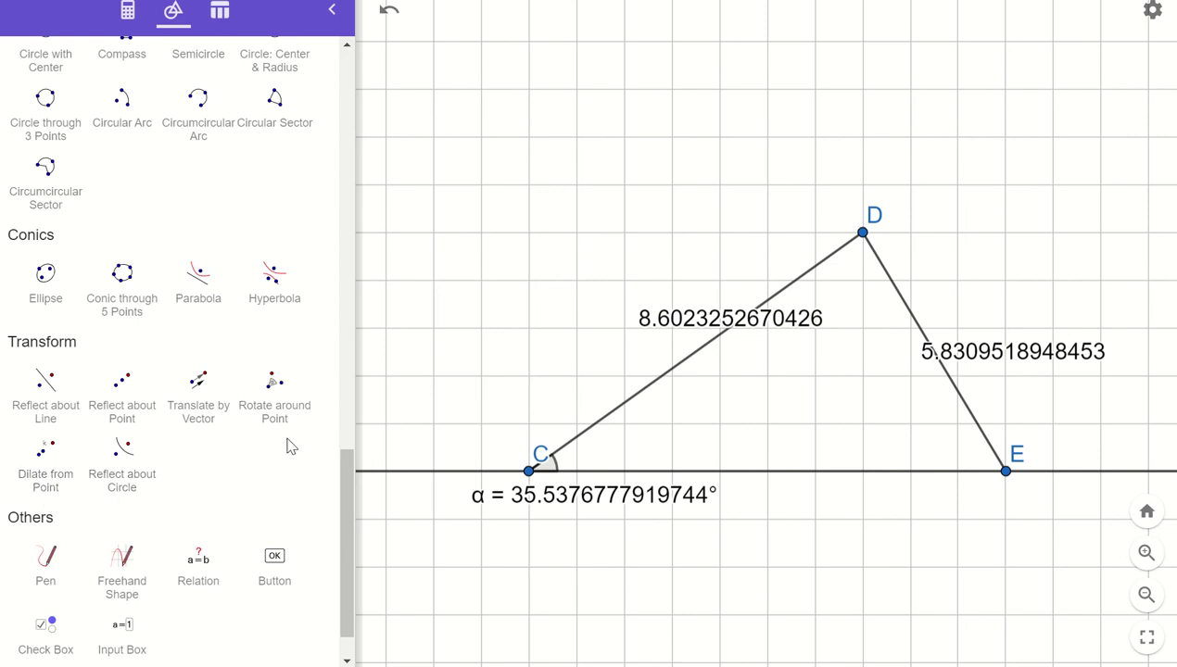
pyautogui.click(281, 391)
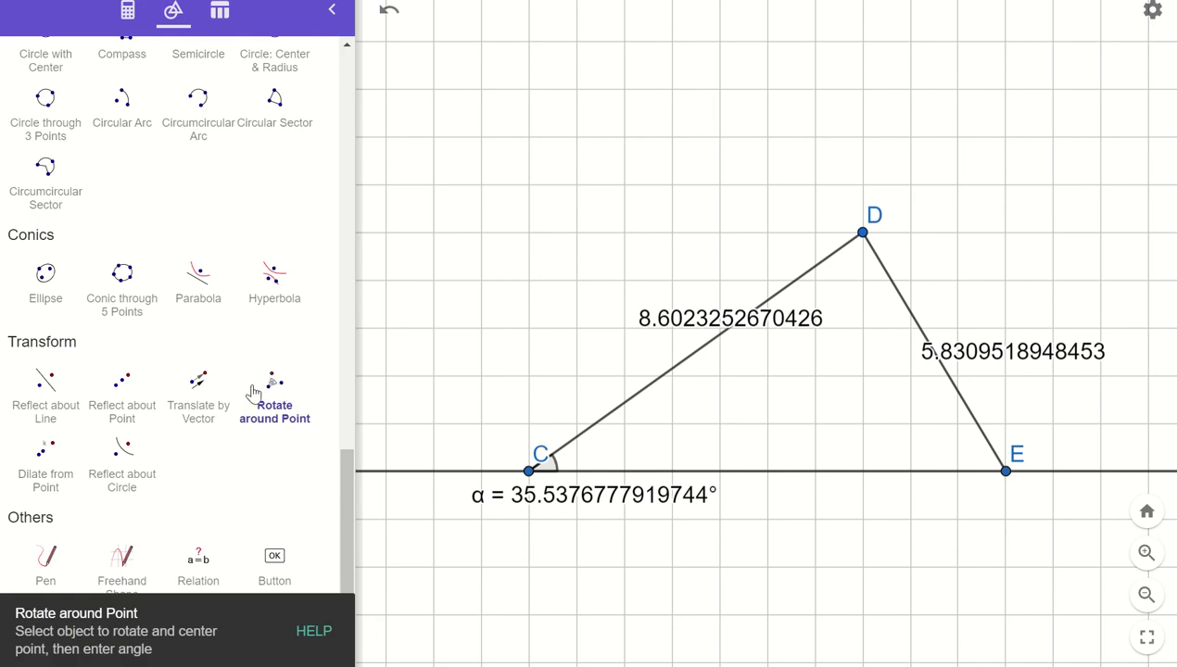
pyautogui.click(967, 414)
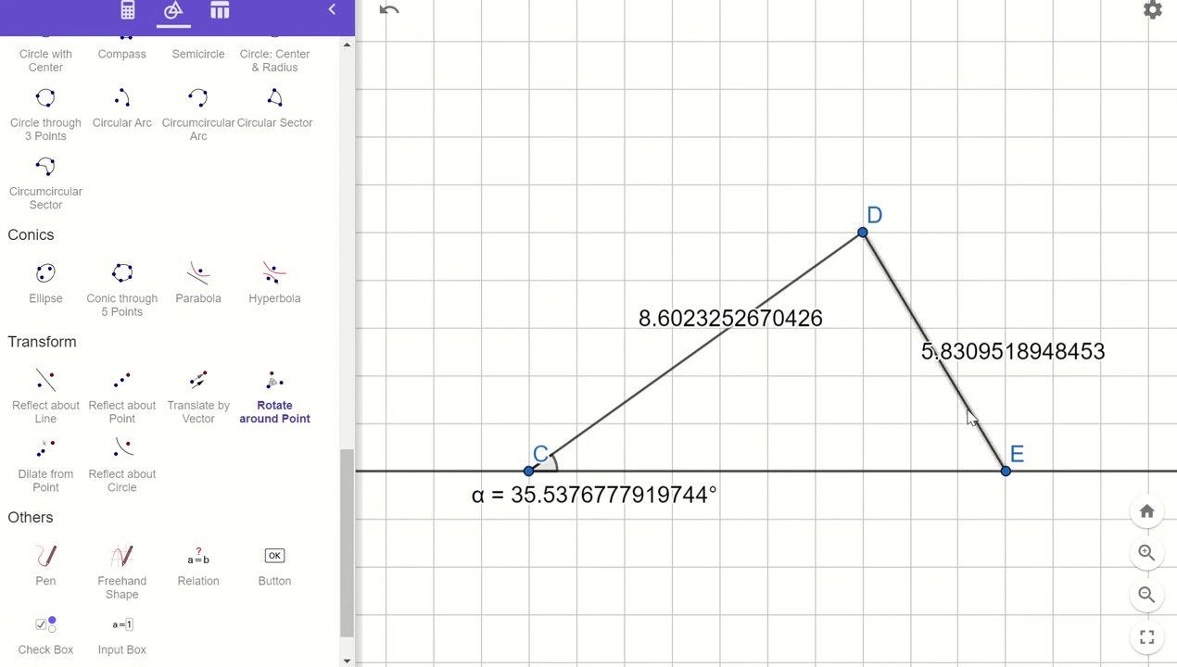
pyautogui.click(862, 236)
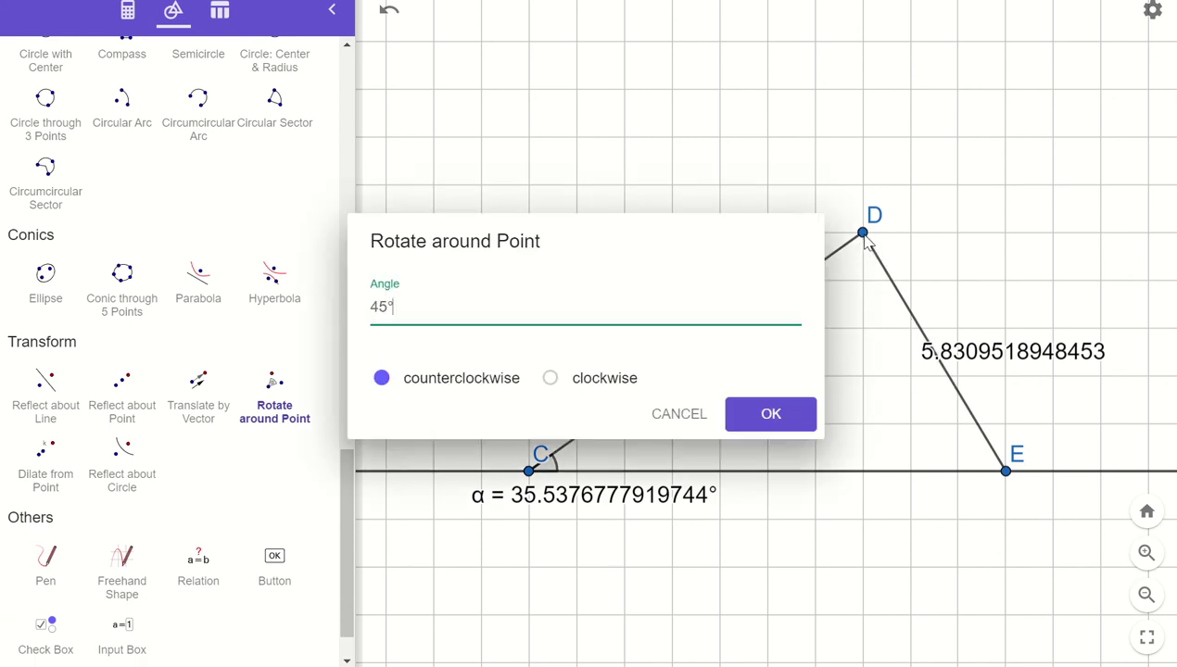
pyautogui.doubleClick(382, 307)
pyautogui.write('r°')
pyautogui.click(756, 425)
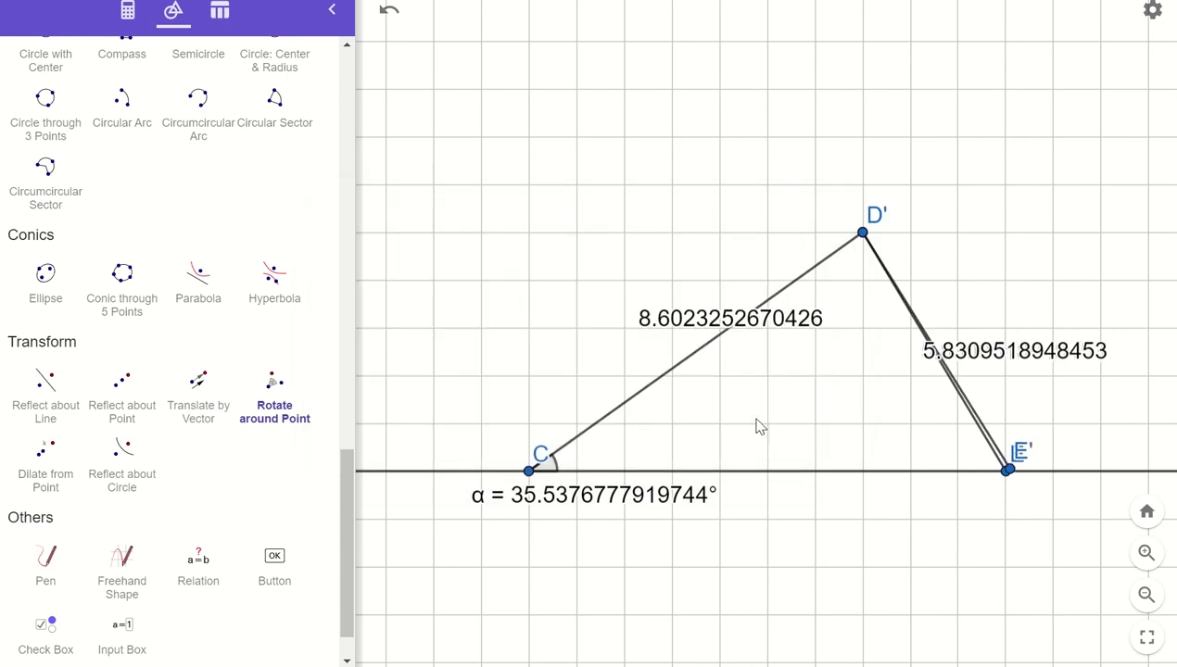
# Step: Increase slider r until the rotated endpoint E' lies on the horizontal line between C and E
pyautogui.click(127, 13)
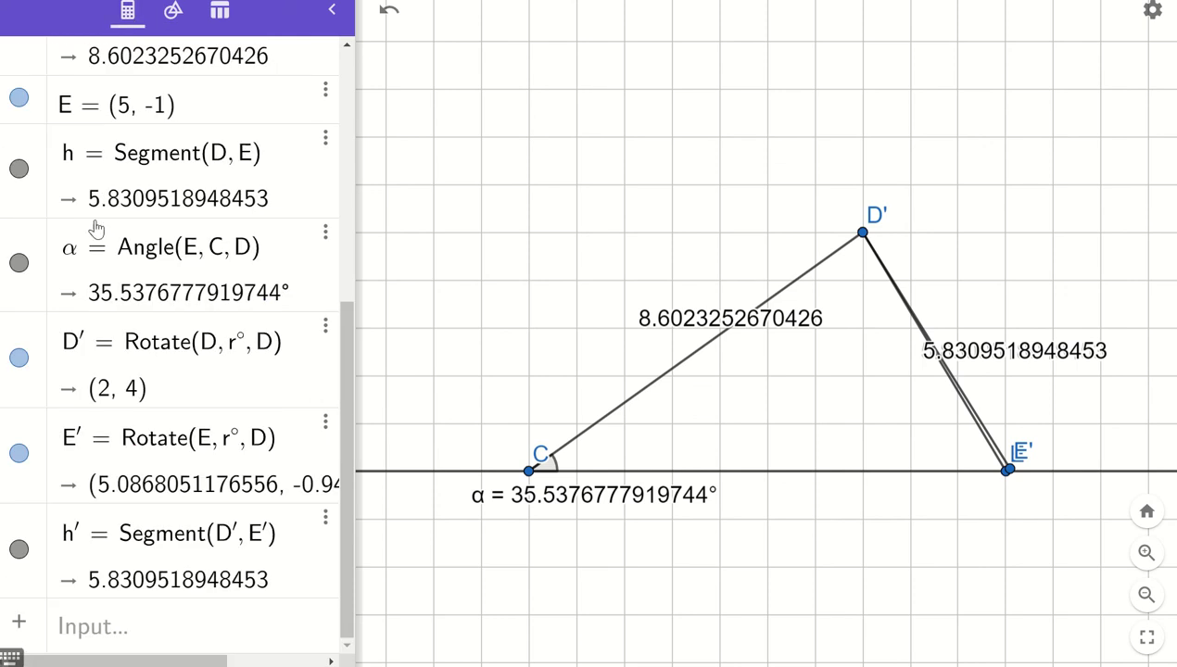
pyautogui.scroll(5, 148, 282)
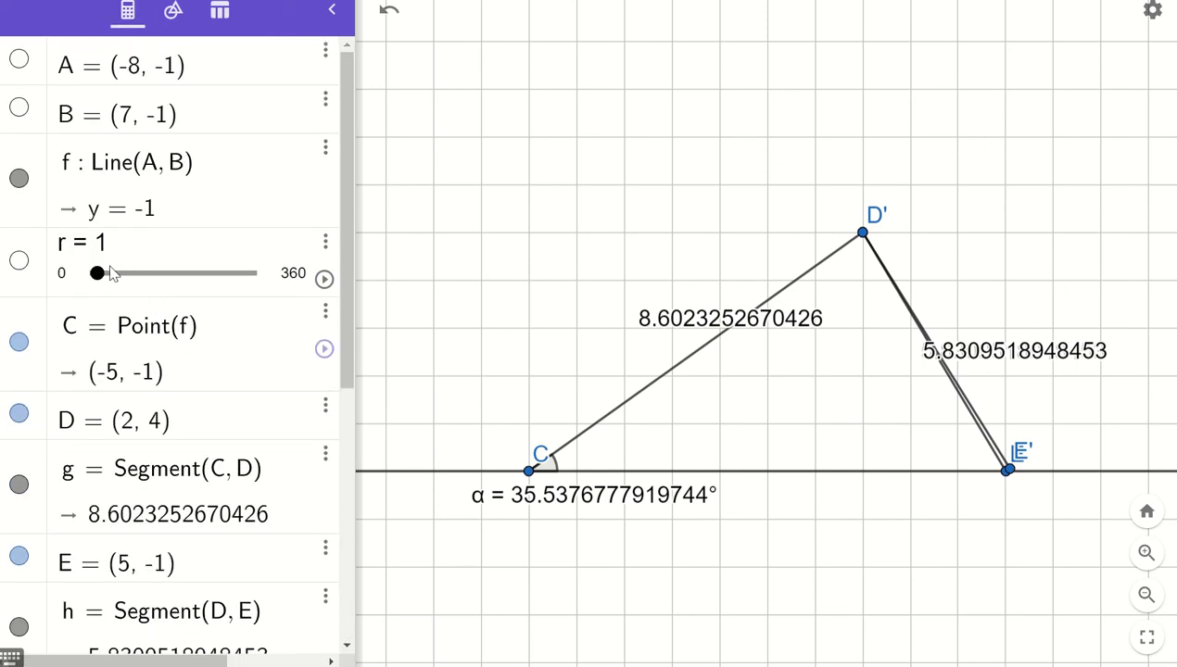
pyautogui.moveTo(98, 272); pyautogui.dragTo(223, 302)
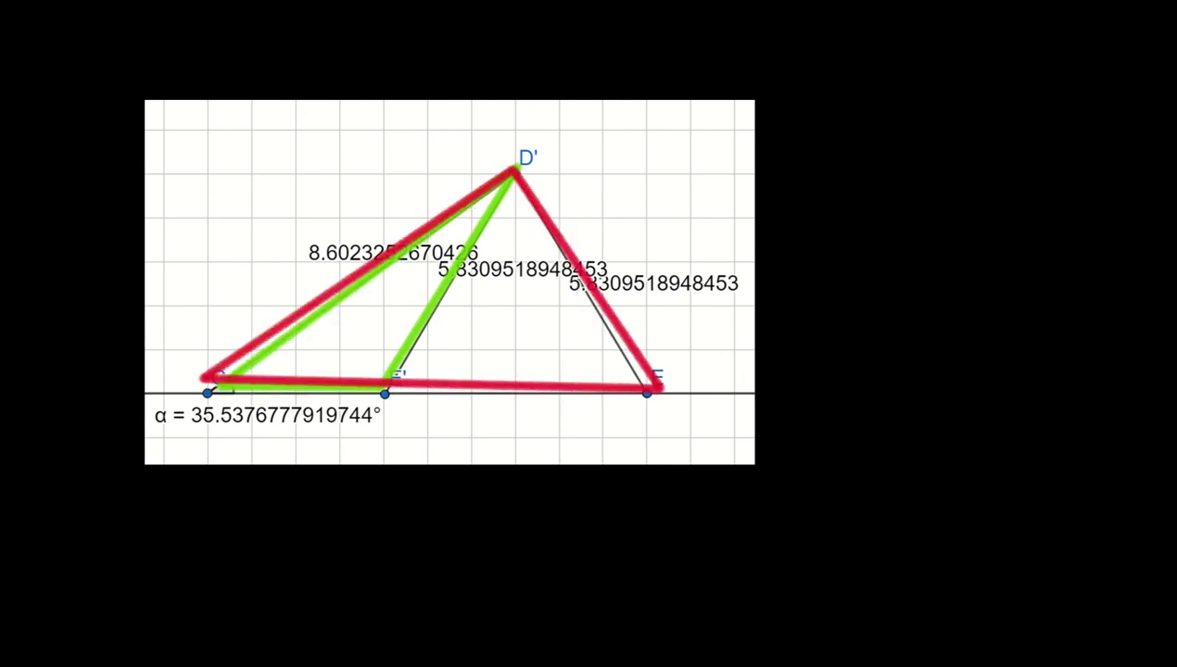
# Step: In the whiteboard app, move the red and green triangle outlines off the pasted construction image into the empty area beside it
pyautogui.click(431, 277)
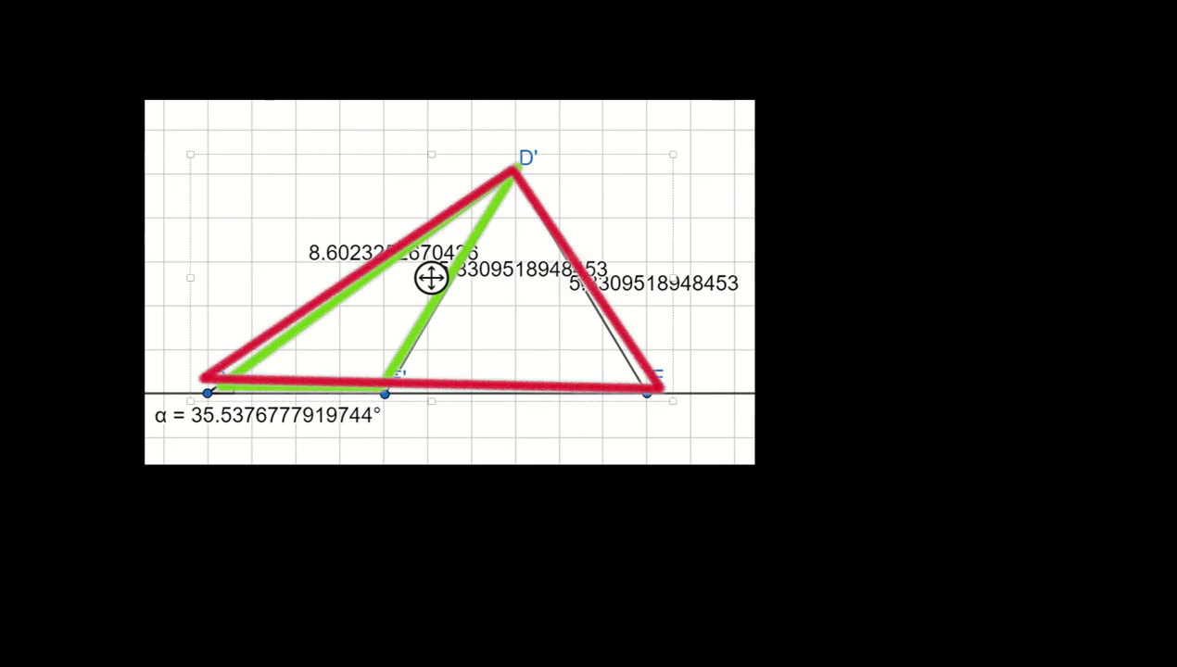
pyautogui.moveTo(431, 277)
pyautogui.mouseDown()
pyautogui.moveTo(515, 307)
pyautogui.moveTo(854, 291)
pyautogui.moveTo(869, 235)
pyautogui.mouseUp()
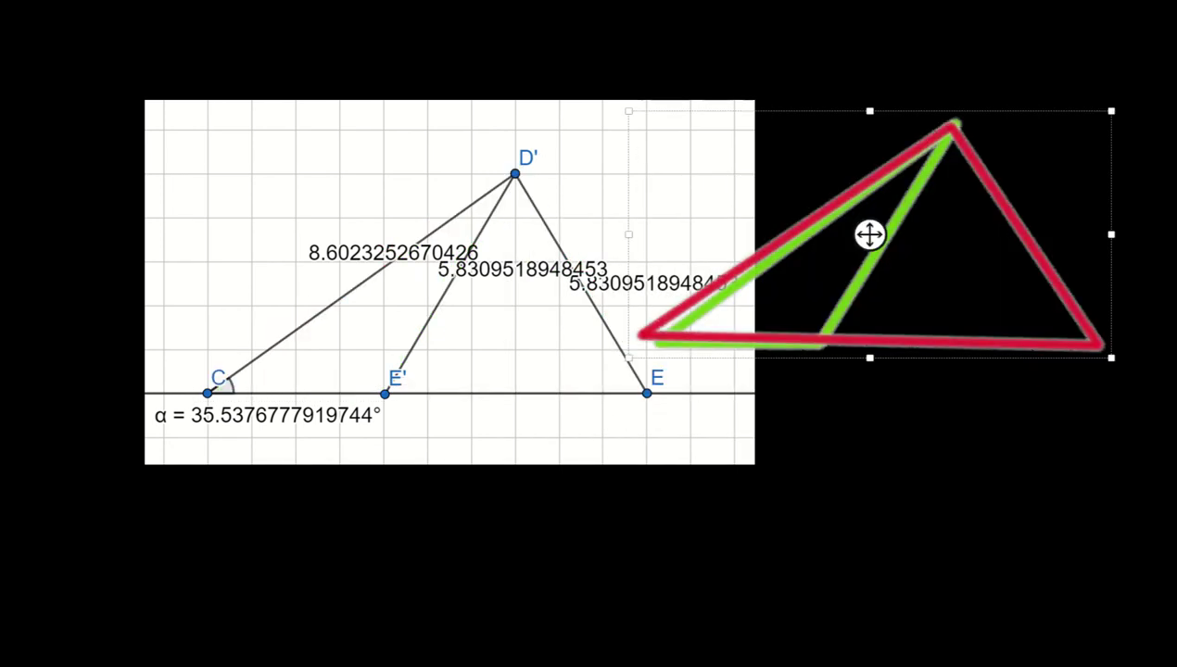
pyautogui.click(987, 510)
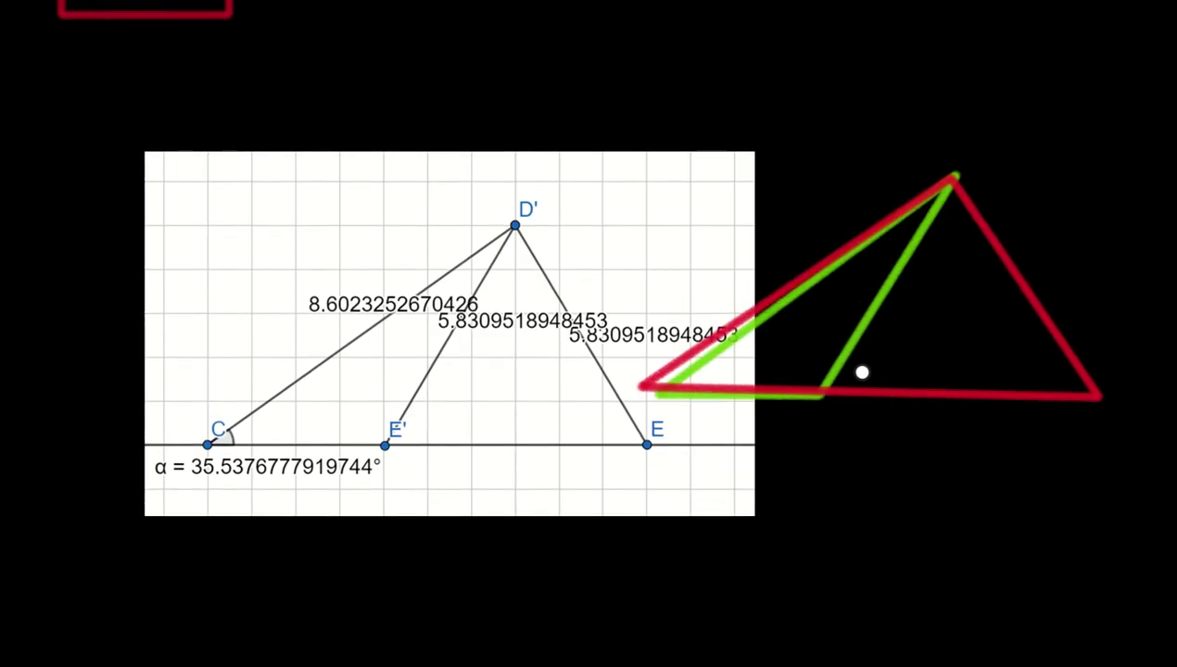
pyautogui.click(449, 383)
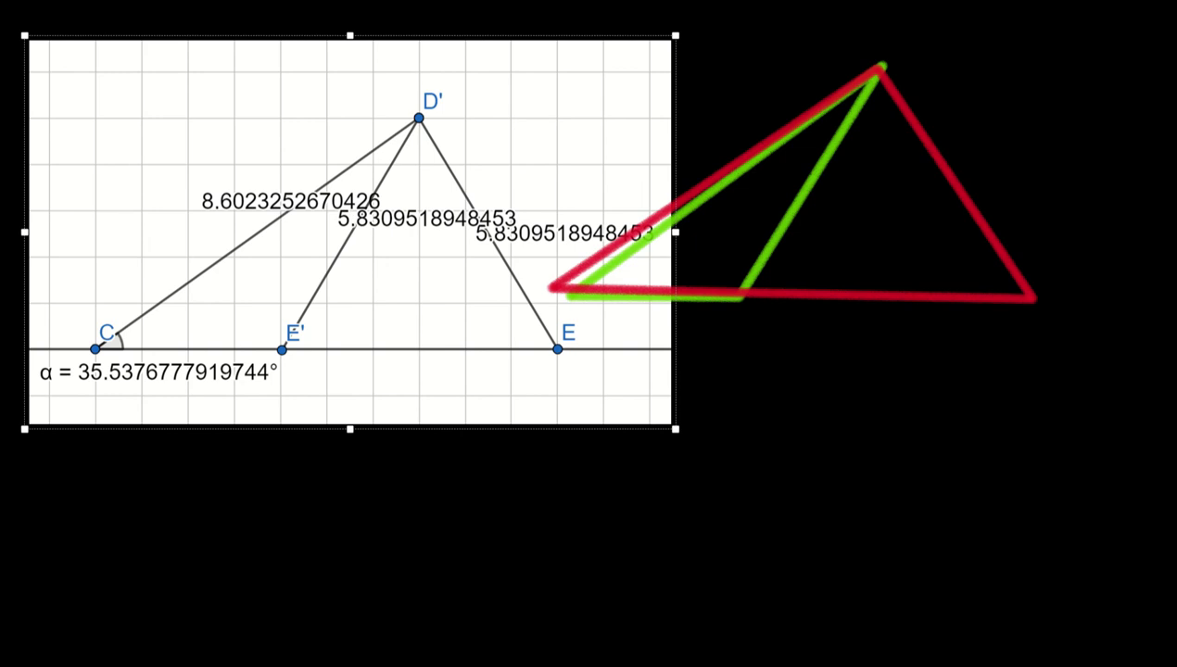
# Step: Mark the equal sides with single yellow ticks on the red and green sides and a double blue tick on the shared side
pyautogui.moveTo(988, 171); pyautogui.dragTo(949, 190)
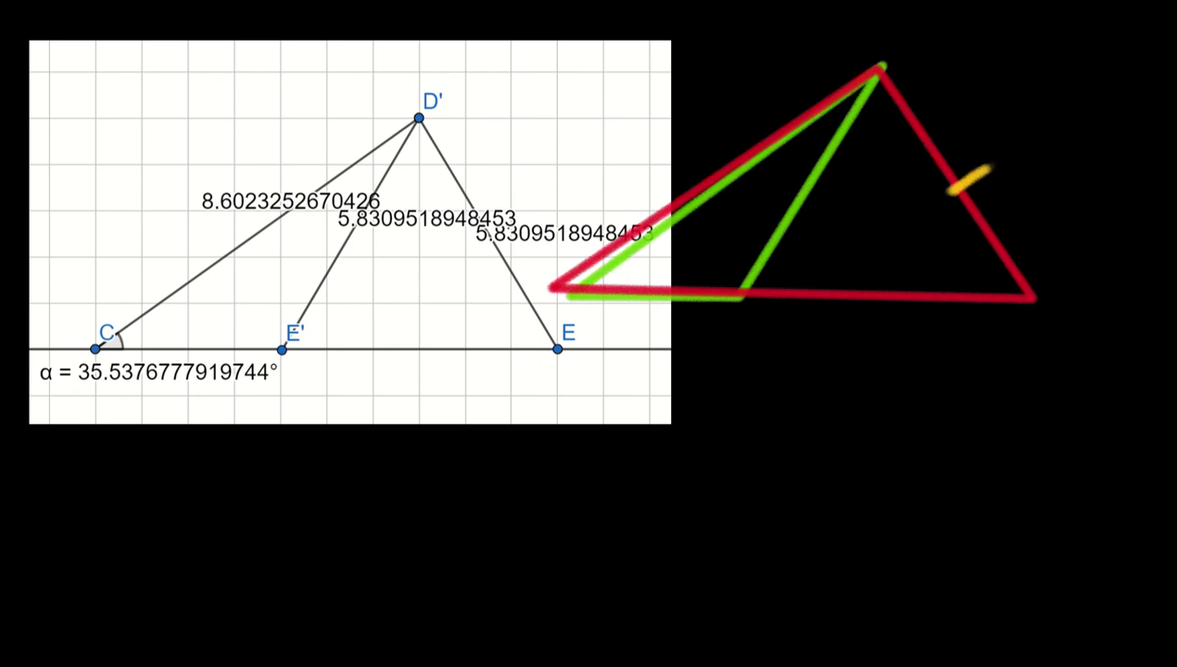
pyautogui.moveTo(793, 190); pyautogui.dragTo(819, 199)
pyautogui.moveTo(741, 187); pyautogui.dragTo(721, 139)
pyautogui.moveTo(763, 176); pyautogui.dragTo(743, 130)
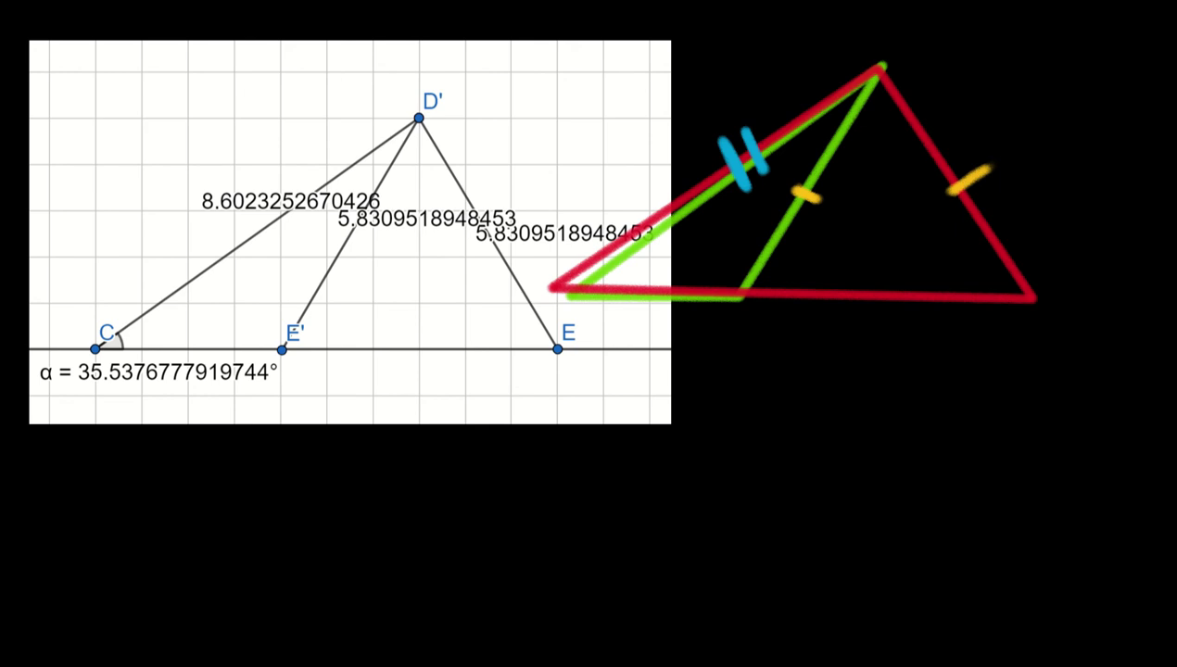
# Step: Draw a purple arc at the triangles' shared angle and purple check marks beside the red side and the shared side
pyautogui.moveTo(607, 253); pyautogui.dragTo(626, 295)
pyautogui.moveTo(1016, 149); pyautogui.dragTo(1056, 111)
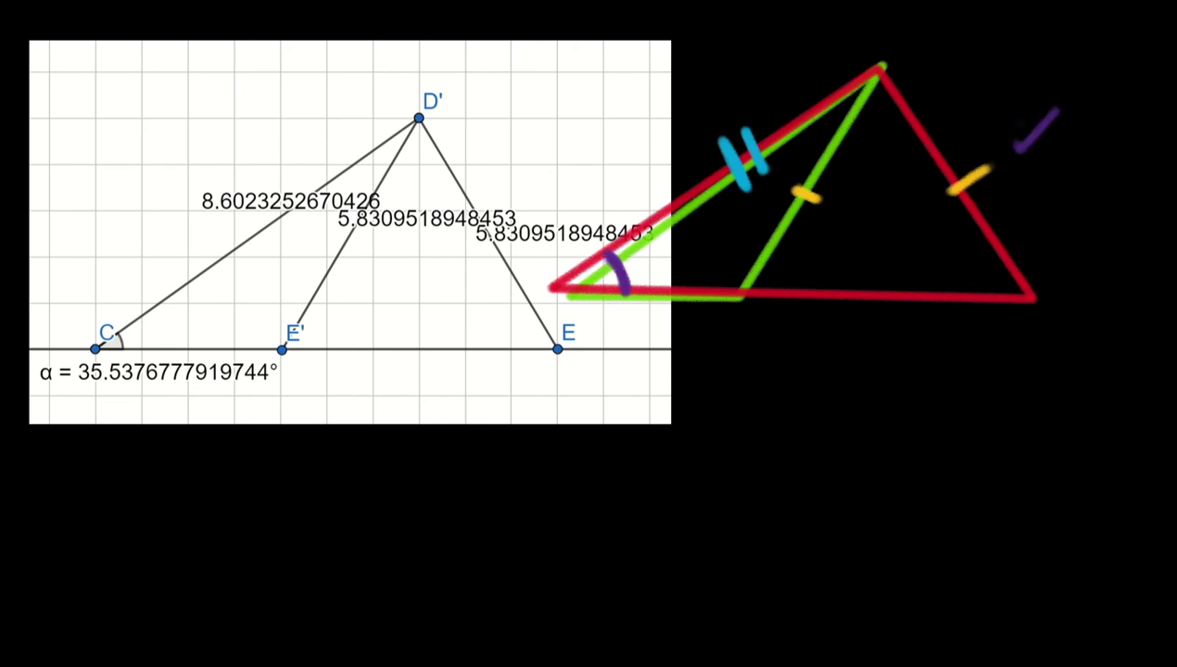
pyautogui.moveTo(739, 91); pyautogui.dragTo(770, 62)
# Step: Write "SSA" in purple below the triangles, redrawing the letter A, and cross it out with two diagonal strokes
pyautogui.moveTo(583, 488); pyautogui.dragTo(558, 534)
pyautogui.moveTo(630, 486)
pyautogui.mouseDown()
pyautogui.moveTo(636, 520)
pyautogui.moveTo(596, 529)
pyautogui.mouseUp()
pyautogui.moveTo(665, 482)
pyautogui.mouseDown()
pyautogui.moveTo(654, 533)
pyautogui.moveTo(693, 536)
pyautogui.moveTo(654, 535)
pyautogui.mouseUp()
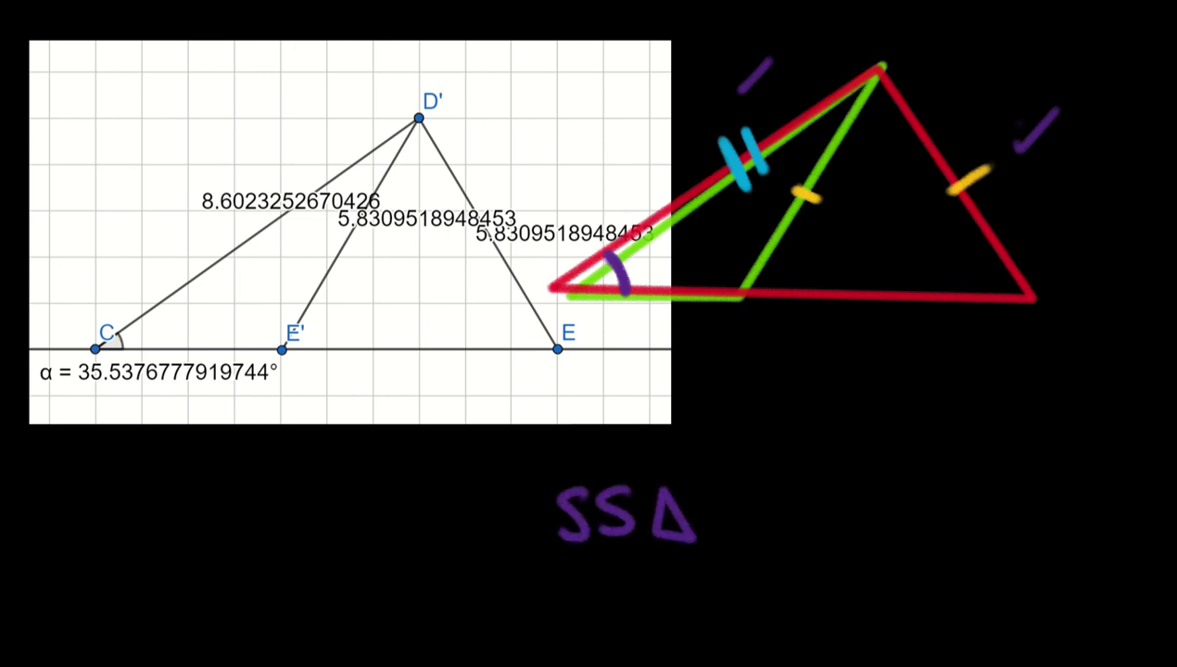
pyautogui.hotkey('ctrl', 'z')
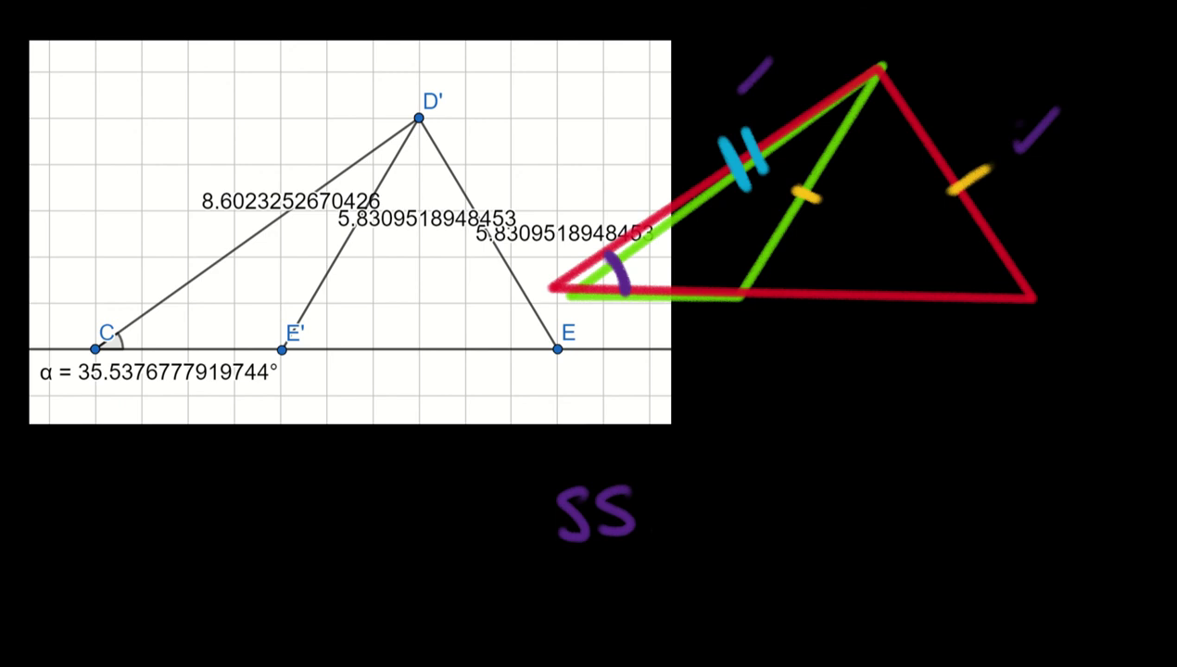
pyautogui.moveTo(664, 490)
pyautogui.mouseDown()
pyautogui.moveTo(659, 533)
pyautogui.moveTo(688, 539)
pyautogui.mouseUp()
pyautogui.moveTo(653, 519)
pyautogui.mouseDown()
pyautogui.moveTo(686, 541)
pyautogui.moveTo(669, 517)
pyautogui.mouseUp()
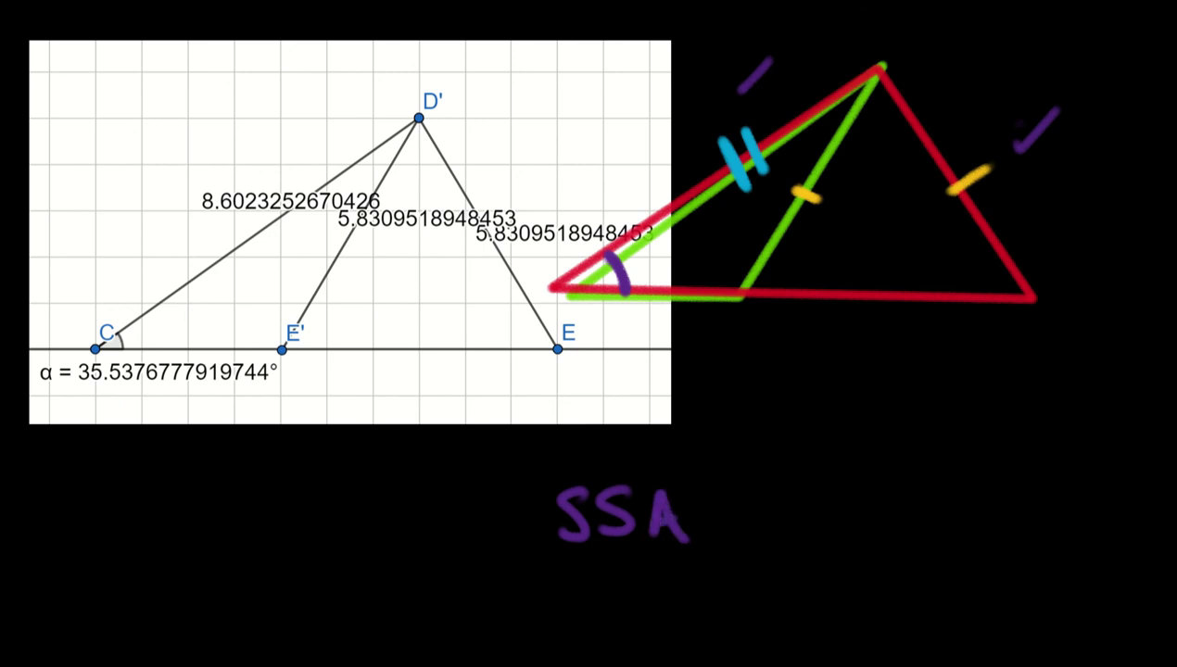
pyautogui.moveTo(531, 585); pyautogui.dragTo(749, 464)
pyautogui.moveTo(545, 469); pyautogui.dragTo(779, 608)
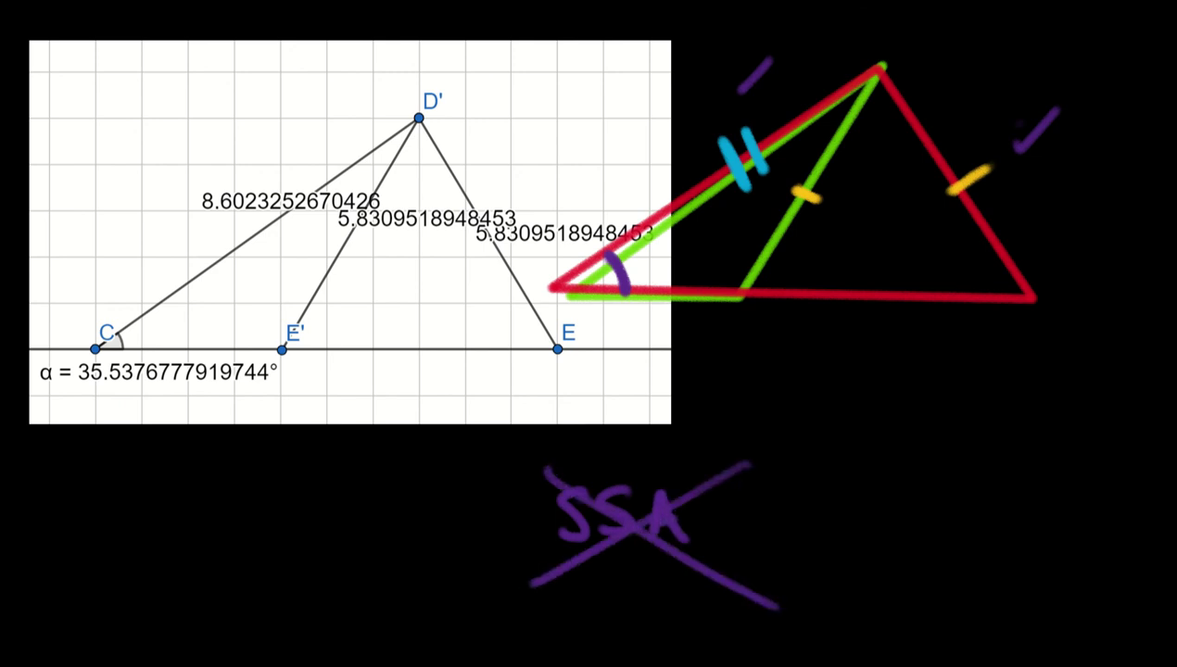